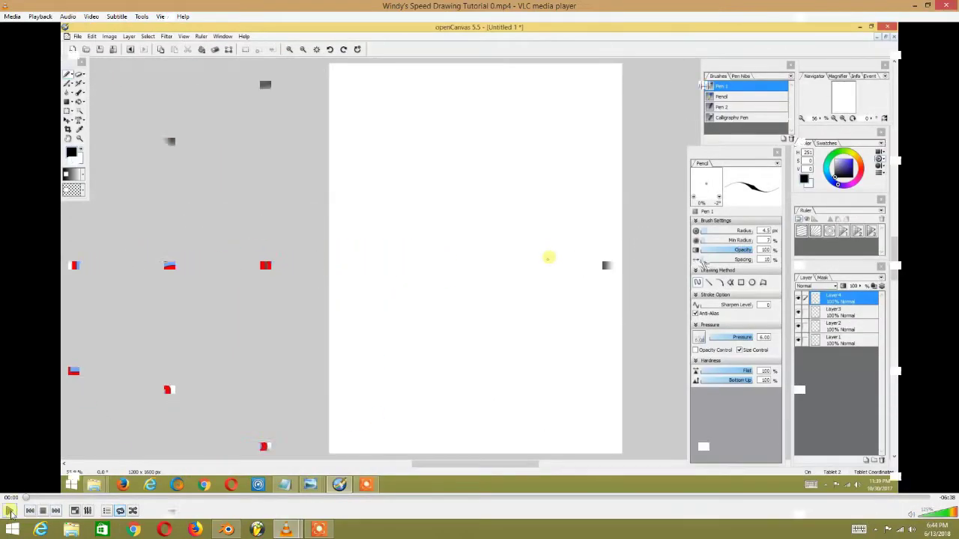
Start the tutorial video in VLC and show it full screen
{"action": "left_click", "coordinate": [10, 511]}
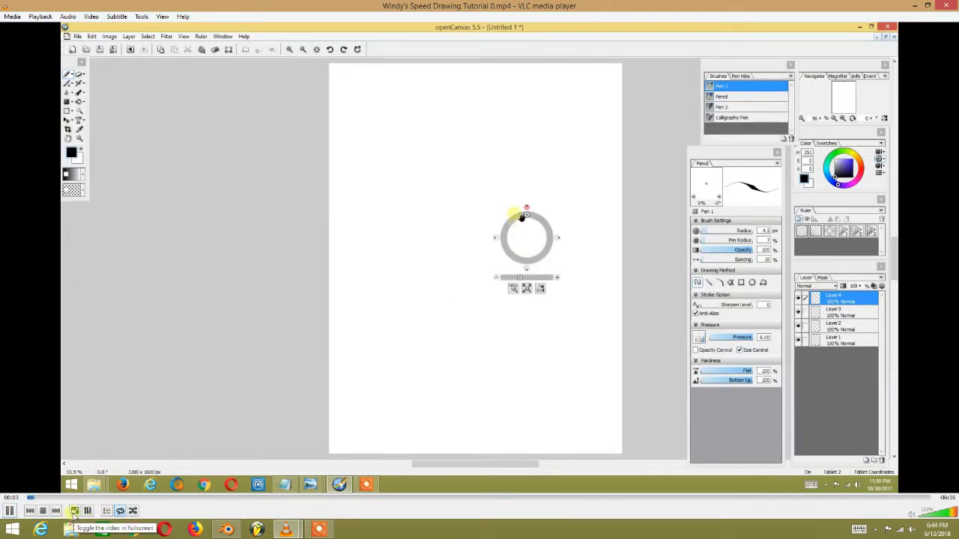
{"action": "left_click", "coordinate": [74, 511]}
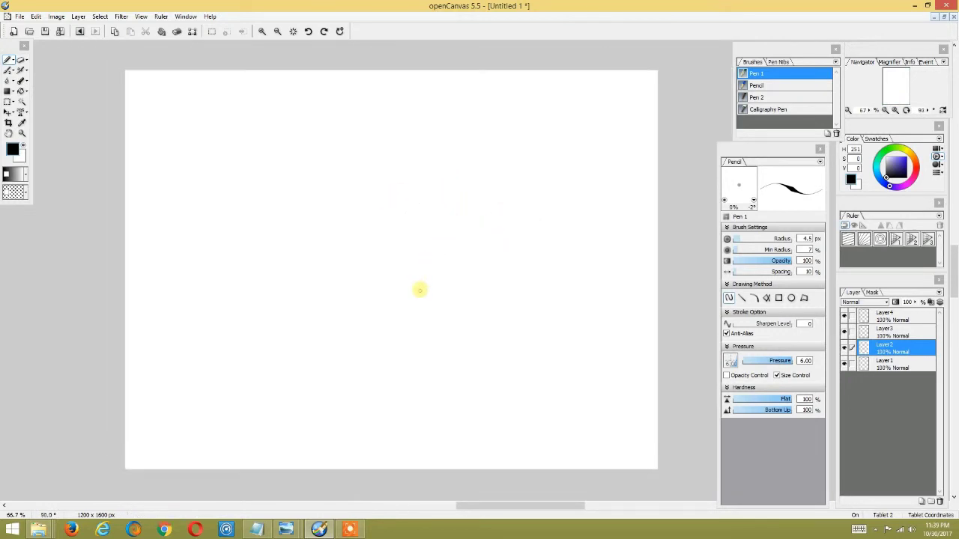
{"action": "mouse_move", "coordinate": [820, 201]}
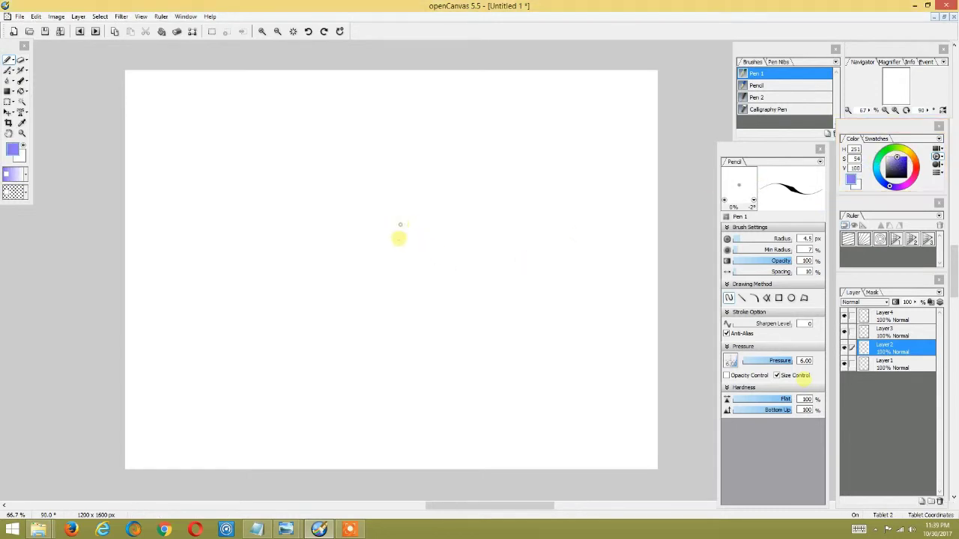
Draw the hip bar with a joint loop at its end, keeping the canvas upright
{"action": "mouse_move", "coordinate": [393, 274]}
{"action": "left_mouse_down"}
{"action": "mouse_move", "coordinate": [398, 238]}
{"action": "mouse_move", "coordinate": [395, 267]}
{"action": "left_mouse_up"}
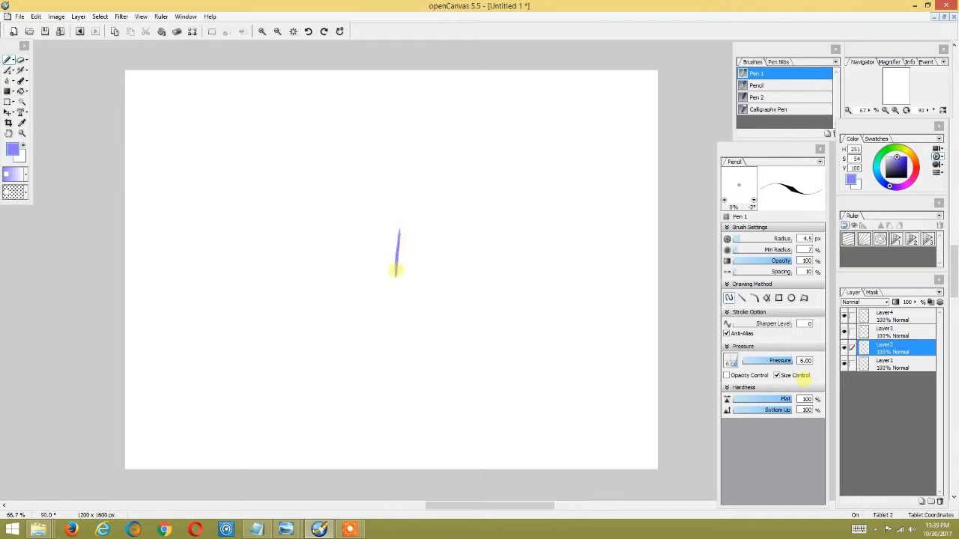
{"action": "right_click", "coordinate": [409, 186]}
{"action": "mouse_move", "coordinate": [407, 157]}
{"action": "left_mouse_down"}
{"action": "mouse_move", "coordinate": [492, 192]}
{"action": "mouse_move", "coordinate": [428, 100]}
{"action": "mouse_move", "coordinate": [483, 112]}
{"action": "left_mouse_up"}
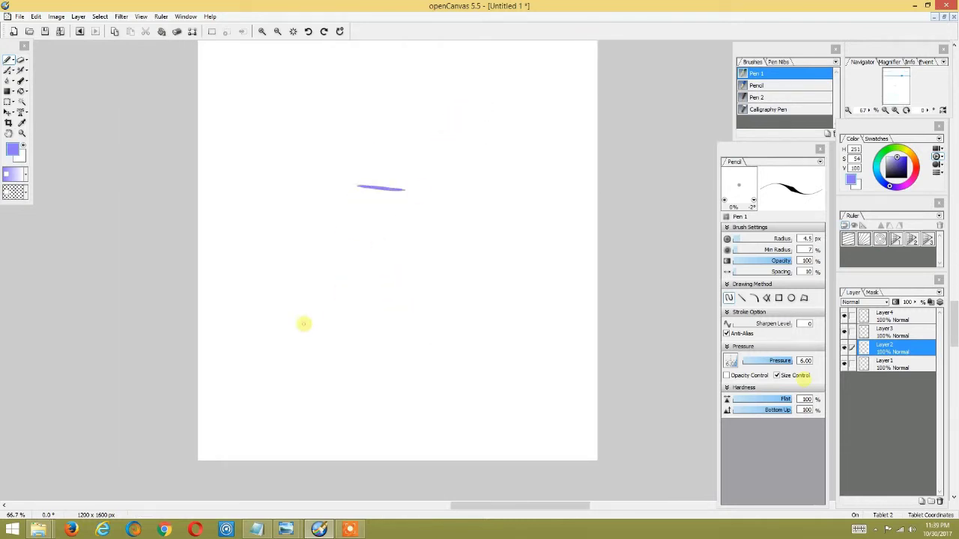
{"action": "left_click_drag", "start_coordinate": [398, 187], "coordinate": [362, 186]}
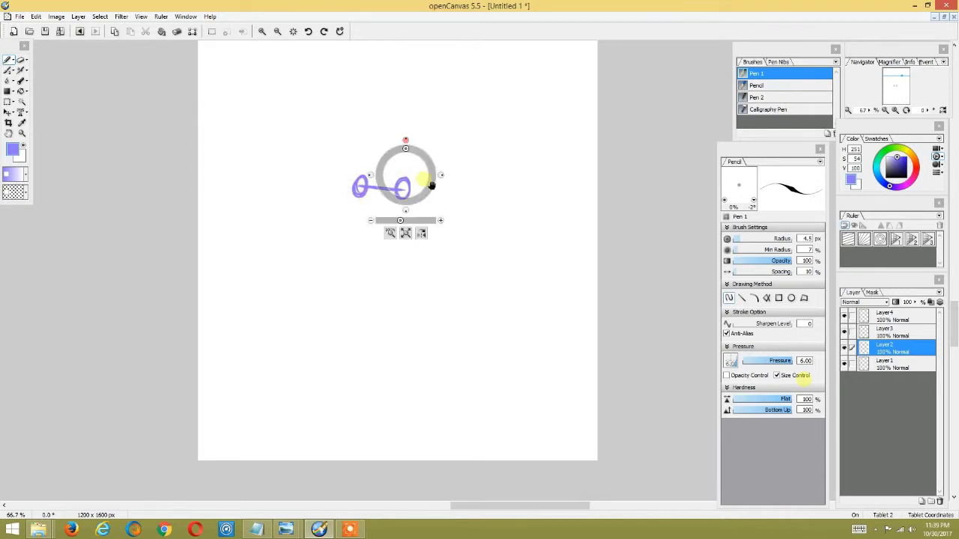
{"action": "mouse_move", "coordinate": [431, 185]}
{"action": "left_mouse_down"}
{"action": "mouse_move", "coordinate": [357, 175]}
{"action": "mouse_move", "coordinate": [392, 180]}
{"action": "left_mouse_up"}
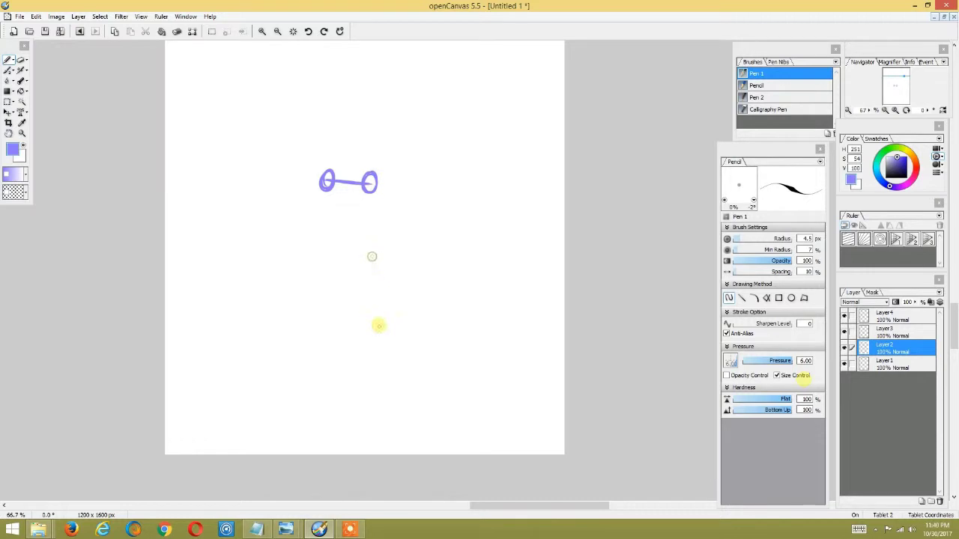
{"action": "key", "text": "ctrl+z"}
Draw both leg lines down from the hip with knee ovals and a right ankle oval
{"action": "left_click_drag", "start_coordinate": [368, 192], "coordinate": [373, 376]}
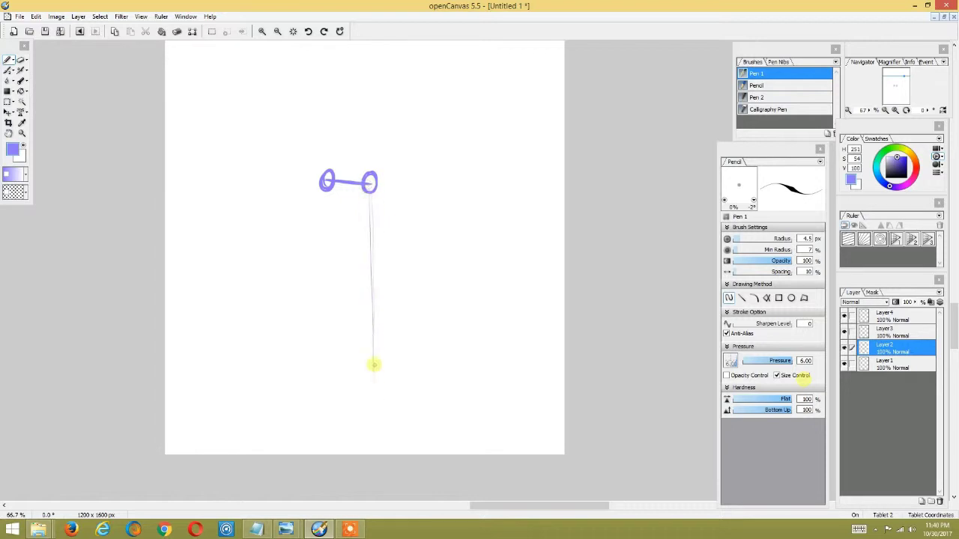
{"action": "mouse_move", "coordinate": [368, 181]}
{"action": "left_mouse_down"}
{"action": "mouse_move", "coordinate": [376, 389]}
{"action": "mouse_move", "coordinate": [364, 161]}
{"action": "left_mouse_up"}
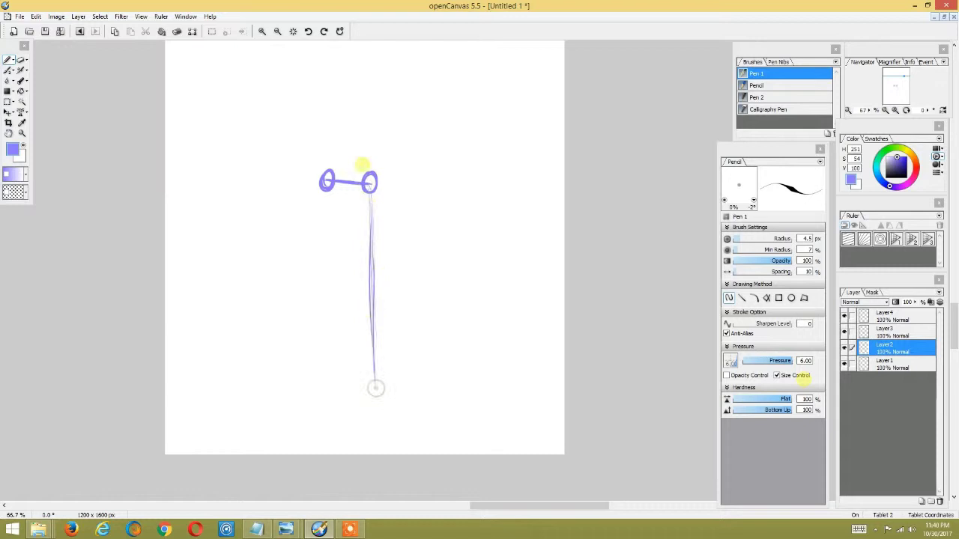
{"action": "left_click", "coordinate": [348, 530]}
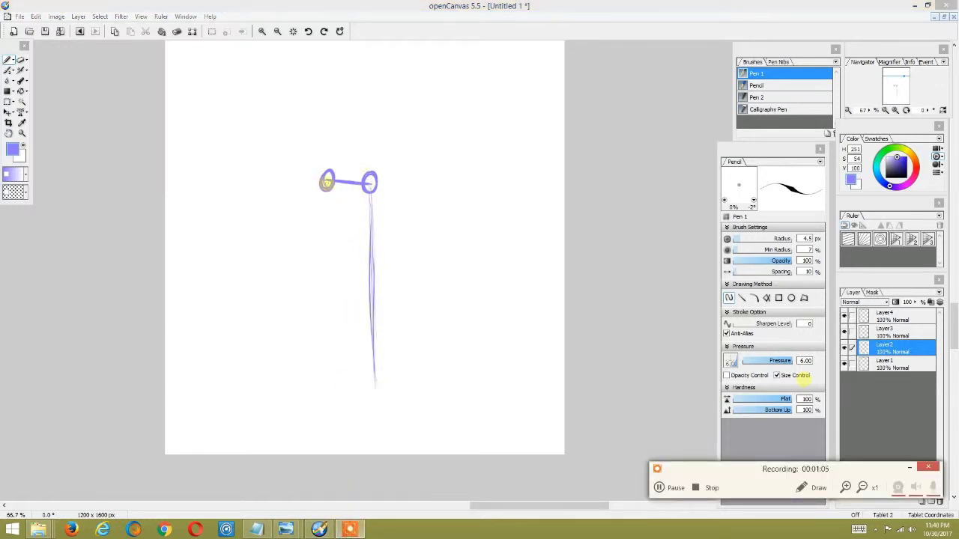
{"action": "mouse_move", "coordinate": [325, 180]}
{"action": "left_mouse_down"}
{"action": "mouse_move", "coordinate": [291, 272]}
{"action": "mouse_move", "coordinate": [347, 181]}
{"action": "mouse_move", "coordinate": [297, 280]}
{"action": "left_mouse_up"}
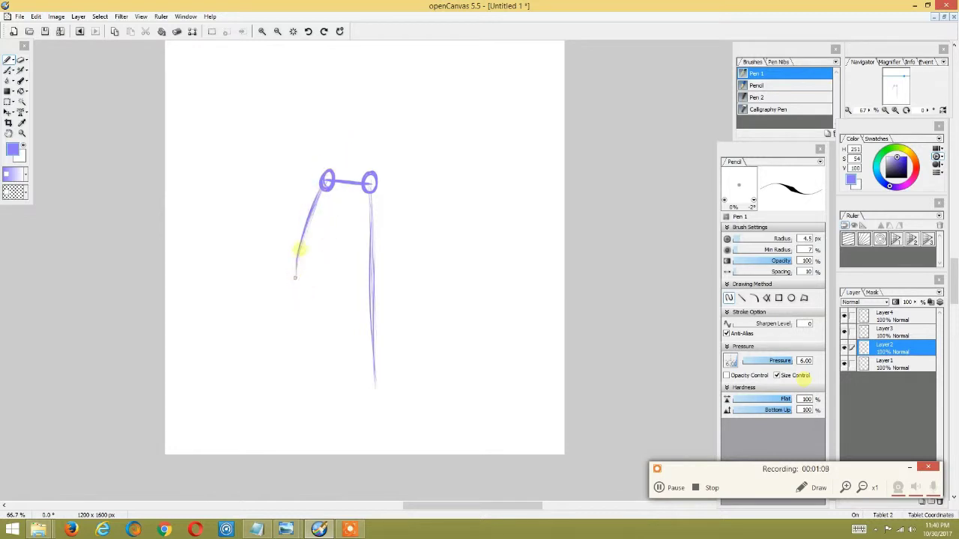
{"action": "left_click_drag", "start_coordinate": [367, 299], "coordinate": [368, 274]}
{"action": "mouse_move", "coordinate": [300, 262]}
{"action": "left_mouse_down"}
{"action": "mouse_move", "coordinate": [295, 272]}
{"action": "mouse_move", "coordinate": [343, 364]}
{"action": "mouse_move", "coordinate": [293, 272]}
{"action": "left_mouse_up"}
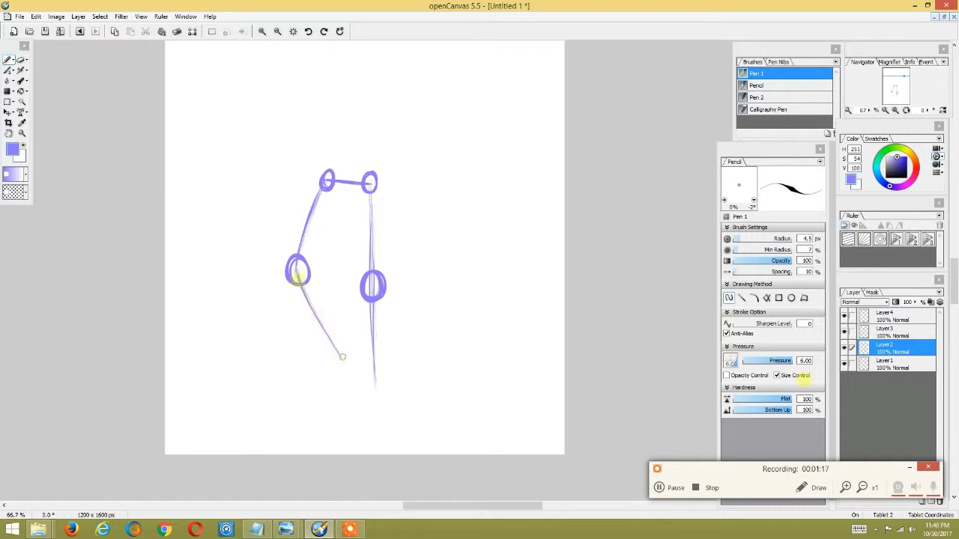
{"action": "mouse_move", "coordinate": [375, 352]}
{"action": "left_mouse_down"}
{"action": "mouse_move", "coordinate": [368, 372]}
{"action": "mouse_move", "coordinate": [336, 364]}
{"action": "mouse_move", "coordinate": [342, 371]}
{"action": "mouse_move", "coordinate": [346, 354]}
{"action": "left_mouse_up"}
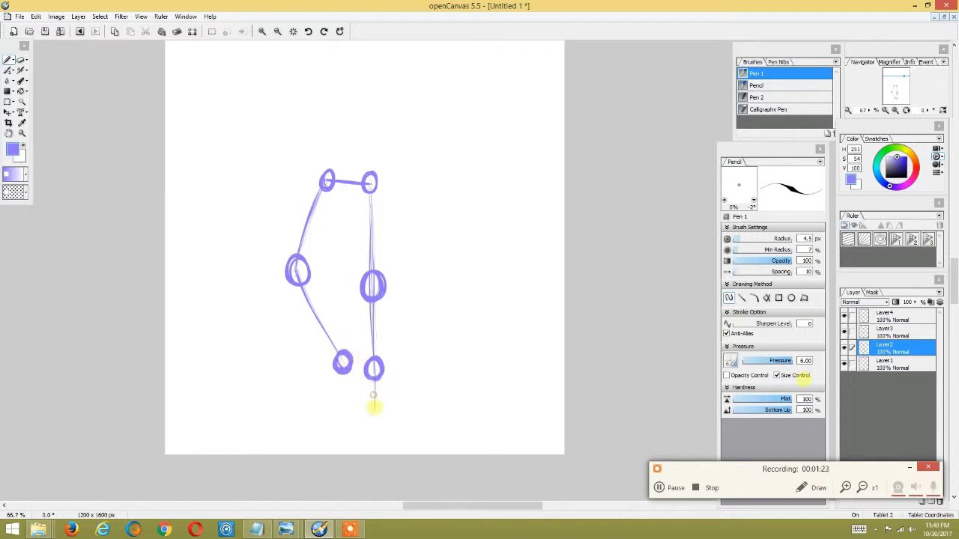
Draw a hooked foot under the left ankle, redoing the first misdrawn stroke
{"action": "right_click", "coordinate": [395, 341]}
{"action": "mouse_move", "coordinate": [402, 345]}
{"action": "left_mouse_down"}
{"action": "mouse_move", "coordinate": [443, 323]}
{"action": "mouse_move", "coordinate": [411, 376]}
{"action": "left_mouse_up"}
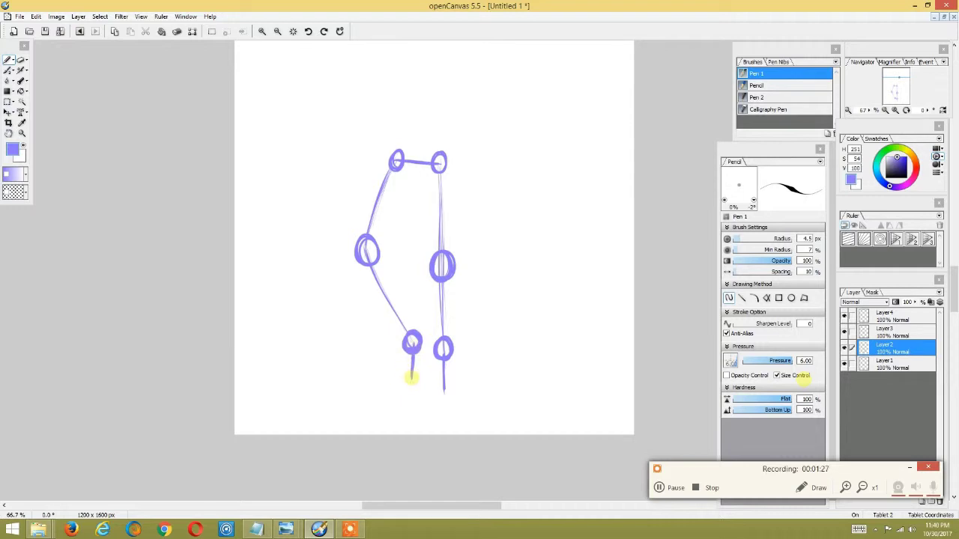
{"action": "mouse_move", "coordinate": [404, 375]}
{"action": "left_mouse_down"}
{"action": "mouse_move", "coordinate": [428, 359]}
{"action": "mouse_move", "coordinate": [377, 419]}
{"action": "mouse_move", "coordinate": [368, 404]}
{"action": "left_mouse_up"}
{"action": "key", "text": "ctrl+z"}
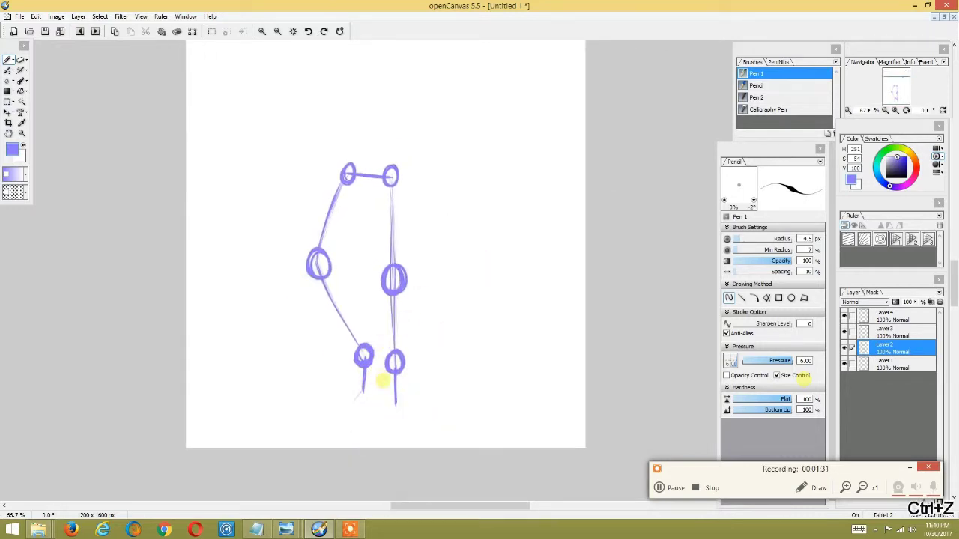
{"action": "left_click_drag", "start_coordinate": [363, 366], "coordinate": [355, 396]}
{"action": "left_click_drag", "start_coordinate": [375, 346], "coordinate": [370, 405]}
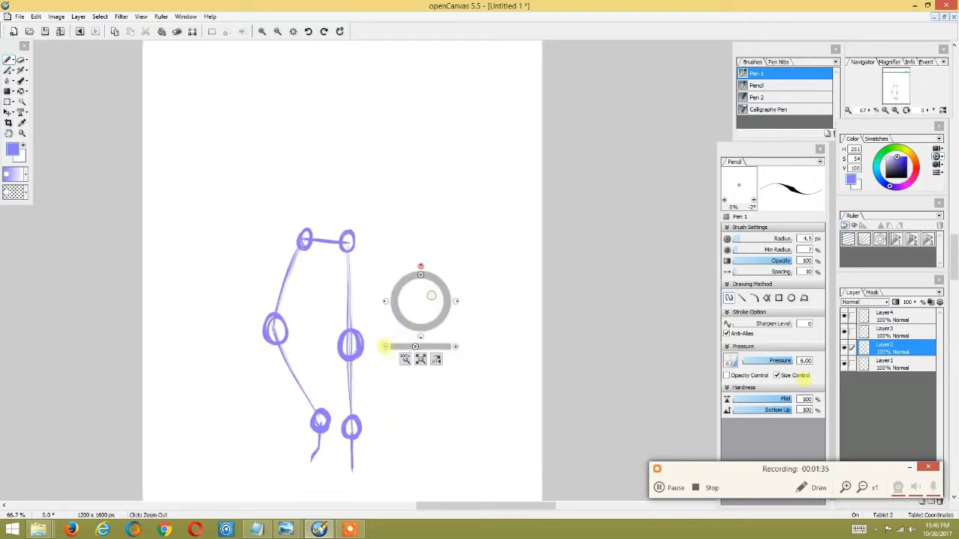
Sketch the egg-shaped torso outline and centre line above the hip bar, rotating the canvas
{"action": "mouse_move", "coordinate": [346, 216]}
{"action": "left_mouse_down"}
{"action": "mouse_move", "coordinate": [344, 285]}
{"action": "mouse_move", "coordinate": [332, 293]}
{"action": "left_mouse_up"}
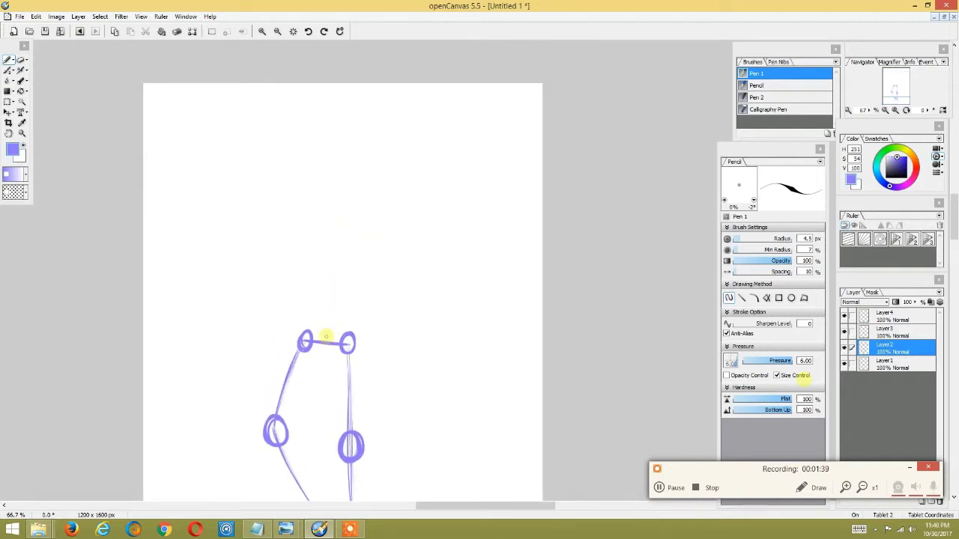
{"action": "mouse_move", "coordinate": [349, 218]}
{"action": "left_mouse_down"}
{"action": "mouse_move", "coordinate": [330, 323]}
{"action": "mouse_move", "coordinate": [346, 225]}
{"action": "left_mouse_up"}
{"action": "left_click_drag", "start_coordinate": [312, 298], "coordinate": [327, 327]}
{"action": "left_click_drag", "start_coordinate": [309, 252], "coordinate": [322, 322]}
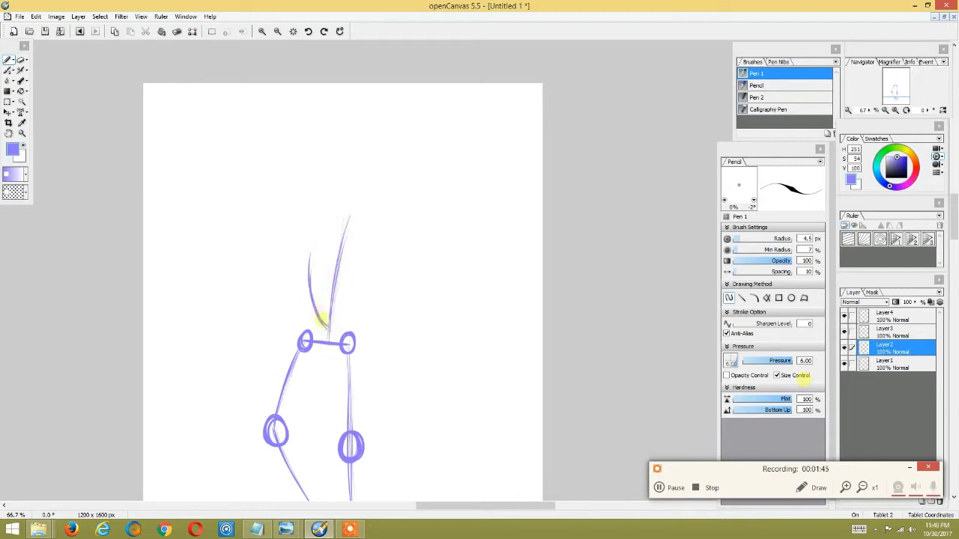
{"action": "mouse_move", "coordinate": [342, 242]}
{"action": "left_mouse_down"}
{"action": "mouse_move", "coordinate": [321, 257]}
{"action": "mouse_move", "coordinate": [389, 247]}
{"action": "mouse_move", "coordinate": [317, 206]}
{"action": "left_mouse_up"}
{"action": "left_click_drag", "start_coordinate": [362, 356], "coordinate": [351, 303]}
{"action": "mouse_move", "coordinate": [342, 336]}
{"action": "left_mouse_down"}
{"action": "mouse_move", "coordinate": [346, 291]}
{"action": "mouse_move", "coordinate": [342, 302]}
{"action": "mouse_move", "coordinate": [385, 336]}
{"action": "mouse_move", "coordinate": [366, 238]}
{"action": "left_mouse_up"}
{"action": "key", "text": "space"}
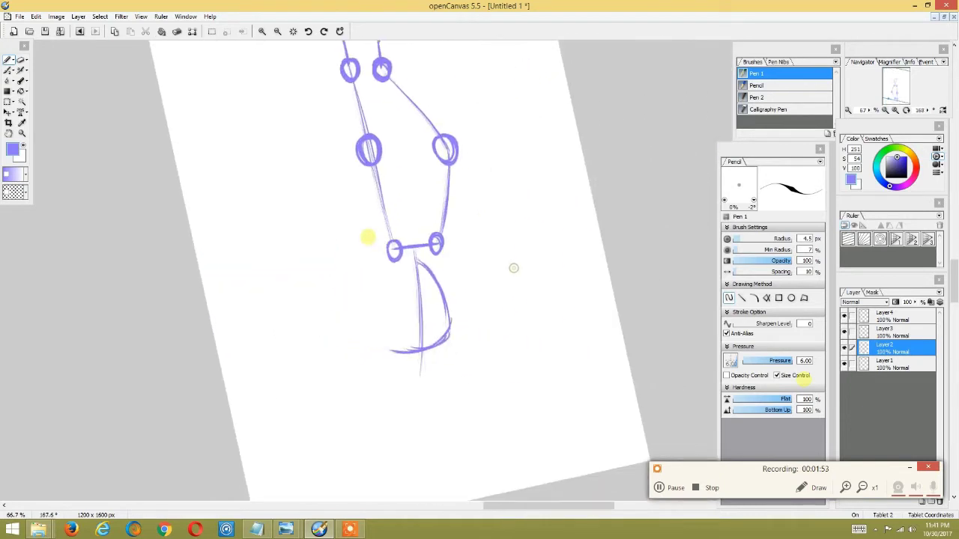
{"action": "mouse_move", "coordinate": [398, 351]}
{"action": "left_mouse_down"}
{"action": "mouse_move", "coordinate": [377, 328]}
{"action": "mouse_move", "coordinate": [387, 349]}
{"action": "mouse_move", "coordinate": [377, 310]}
{"action": "mouse_move", "coordinate": [379, 330]}
{"action": "mouse_move", "coordinate": [398, 275]}
{"action": "mouse_move", "coordinate": [394, 285]}
{"action": "mouse_move", "coordinate": [439, 229]}
{"action": "mouse_move", "coordinate": [407, 257]}
{"action": "mouse_move", "coordinate": [428, 240]}
{"action": "mouse_move", "coordinate": [450, 257]}
{"action": "left_mouse_up"}
{"action": "key", "text": "space"}
With the canvas turned 90°, draw shoulder circles at the torso's top corners, then return to 0°
{"action": "key", "text": "space"}
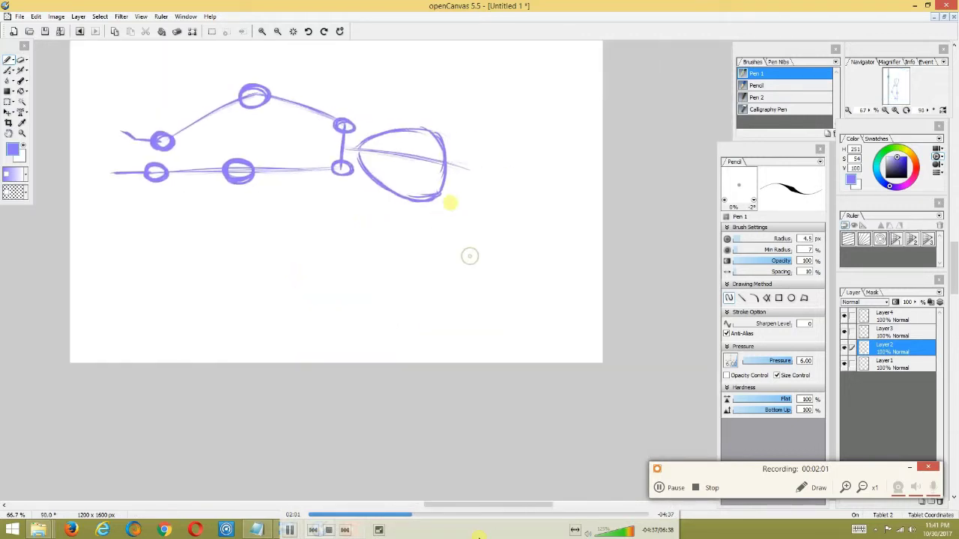
{"action": "key", "text": "space"}
{"action": "mouse_move", "coordinate": [451, 162]}
{"action": "left_mouse_down"}
{"action": "mouse_move", "coordinate": [467, 145]}
{"action": "mouse_move", "coordinate": [470, 153]}
{"action": "left_mouse_up"}
{"action": "left_click_drag", "start_coordinate": [361, 313], "coordinate": [468, 308]}
{"action": "key", "text": "space"}
{"action": "key", "text": "space"}
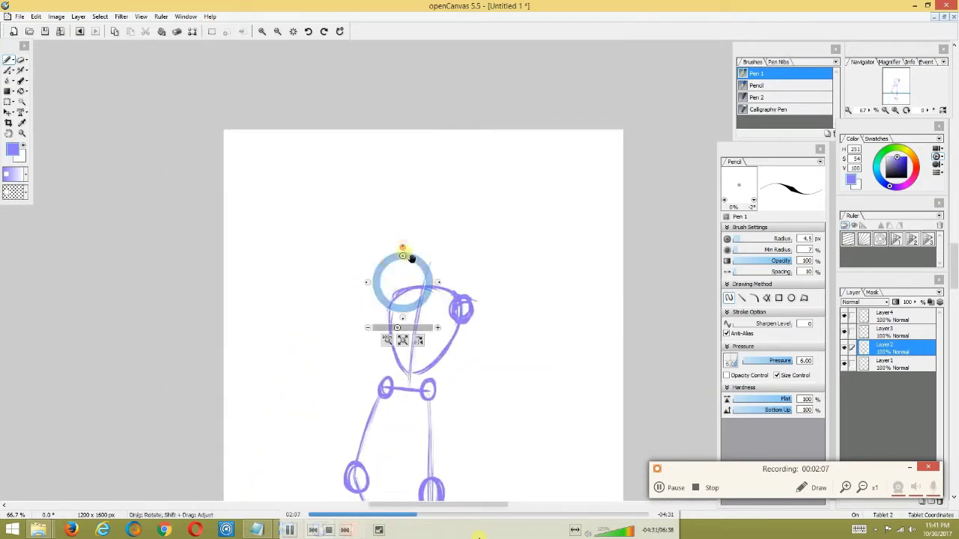
{"action": "left_click", "coordinate": [367, 285]}
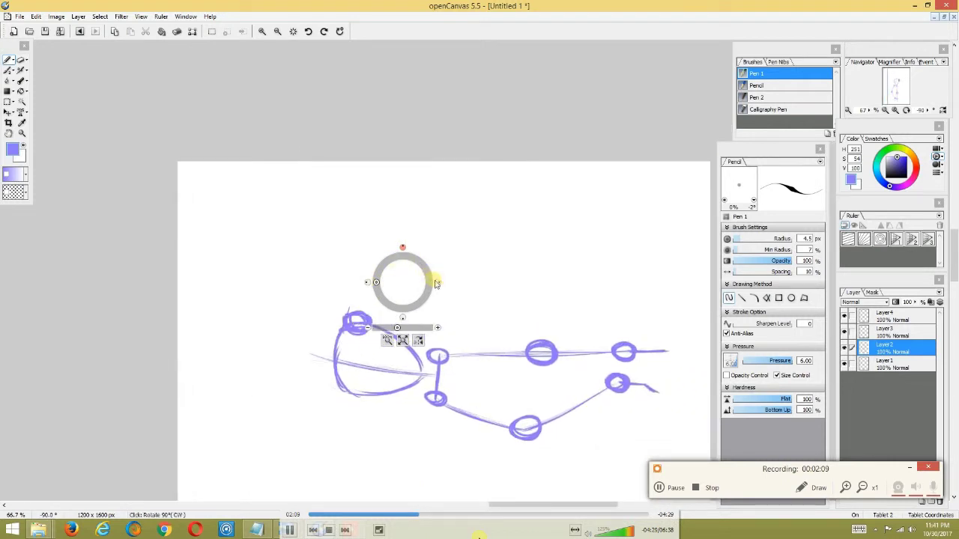
{"action": "left_click_drag", "start_coordinate": [495, 233], "coordinate": [337, 367]}
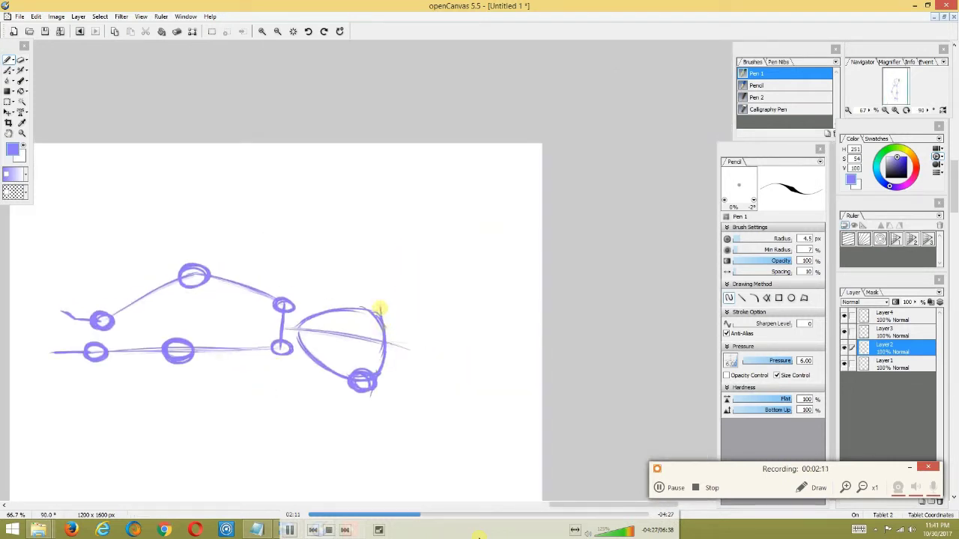
{"action": "key", "text": "space"}
{"action": "left_click", "coordinate": [379, 267]}
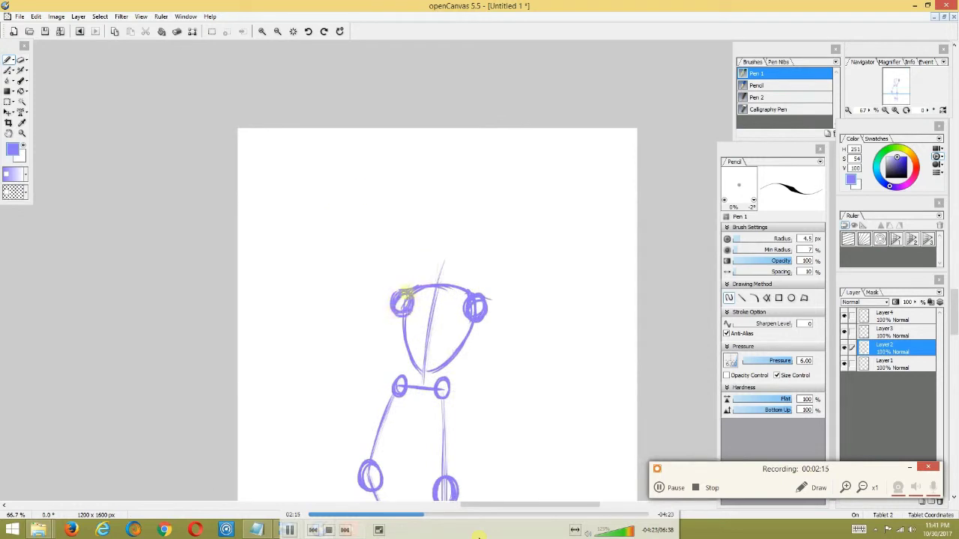
{"action": "mouse_move", "coordinate": [400, 297]}
{"action": "left_mouse_down"}
{"action": "mouse_move", "coordinate": [398, 280]}
{"action": "mouse_move", "coordinate": [456, 320]}
{"action": "mouse_move", "coordinate": [480, 281]}
{"action": "left_mouse_up"}
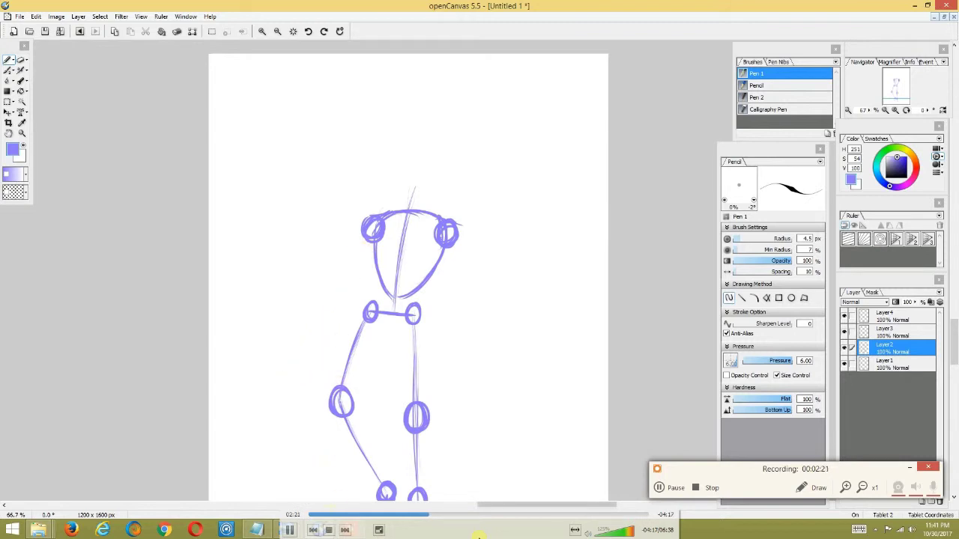
Bring the wendy_by_lafrugele reference image to the front in Windows Photo Viewer
{"action": "mouse_move", "coordinate": [477, 533]}
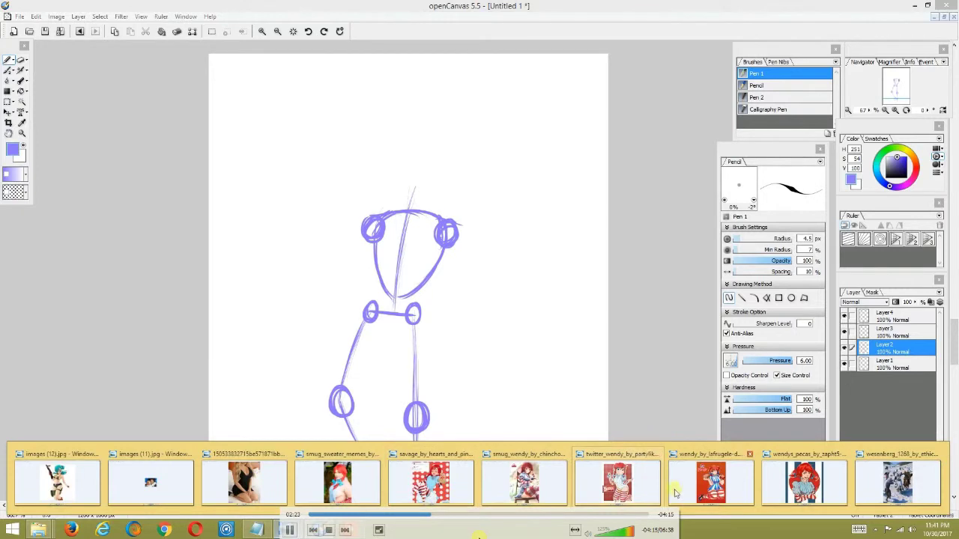
{"action": "mouse_move", "coordinate": [666, 483]}
{"action": "mouse_move", "coordinate": [623, 487]}
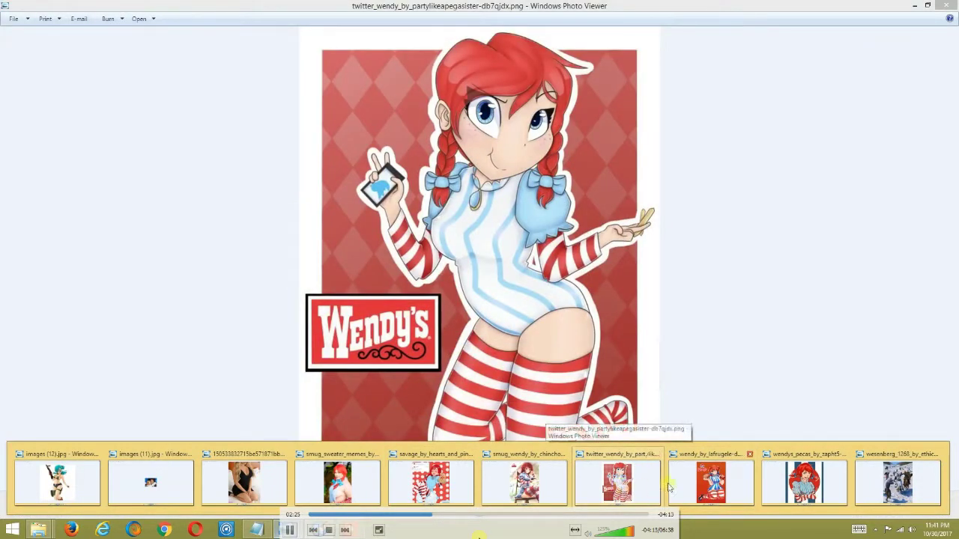
{"action": "mouse_move", "coordinate": [708, 486]}
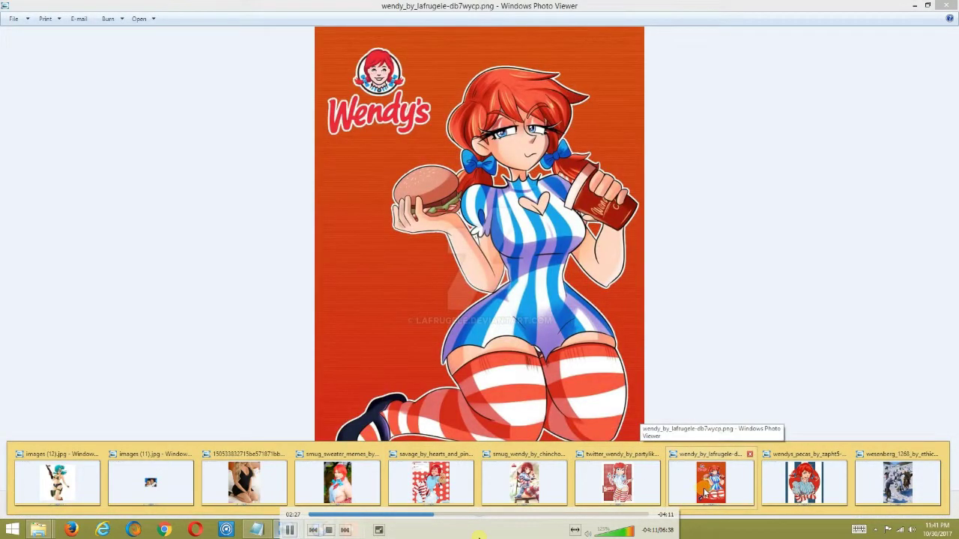
{"action": "left_click", "coordinate": [704, 488]}
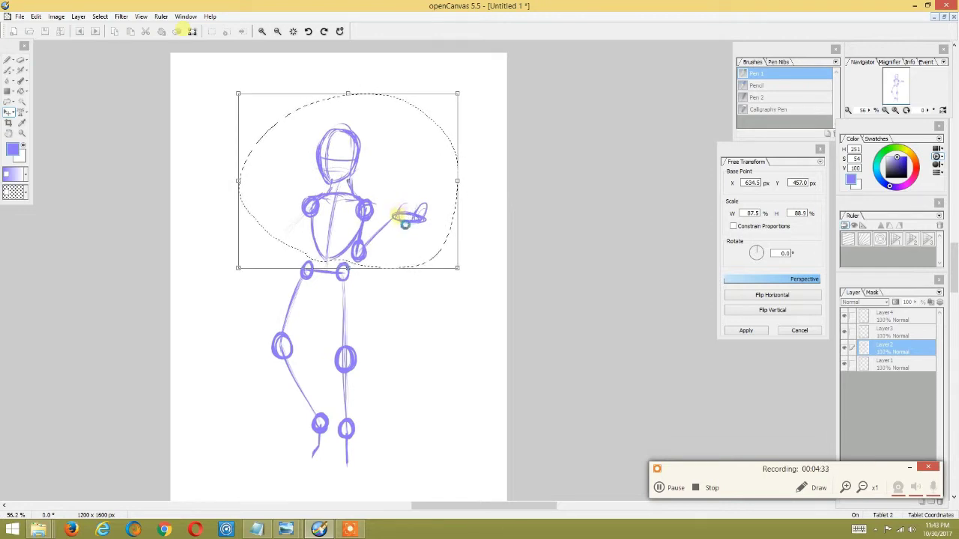
Commit the upper-body shrink, return to the Pen and deselect the figure
{"action": "key", "text": "Return"}
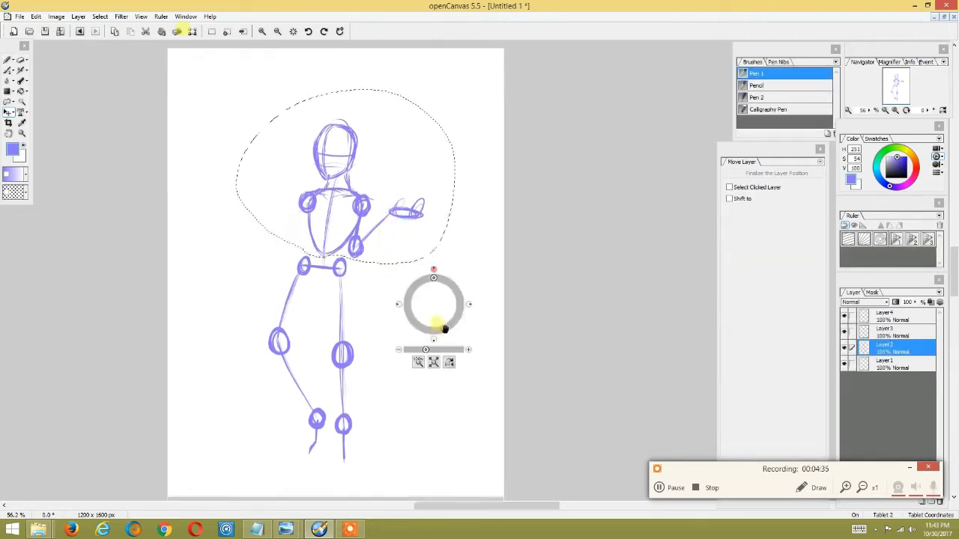
{"action": "mouse_move", "coordinate": [435, 320]}
{"action": "left_mouse_down"}
{"action": "mouse_move", "coordinate": [434, 272]}
{"action": "mouse_move", "coordinate": [475, 315]}
{"action": "mouse_move", "coordinate": [448, 294]}
{"action": "mouse_move", "coordinate": [439, 321]}
{"action": "left_mouse_up"}
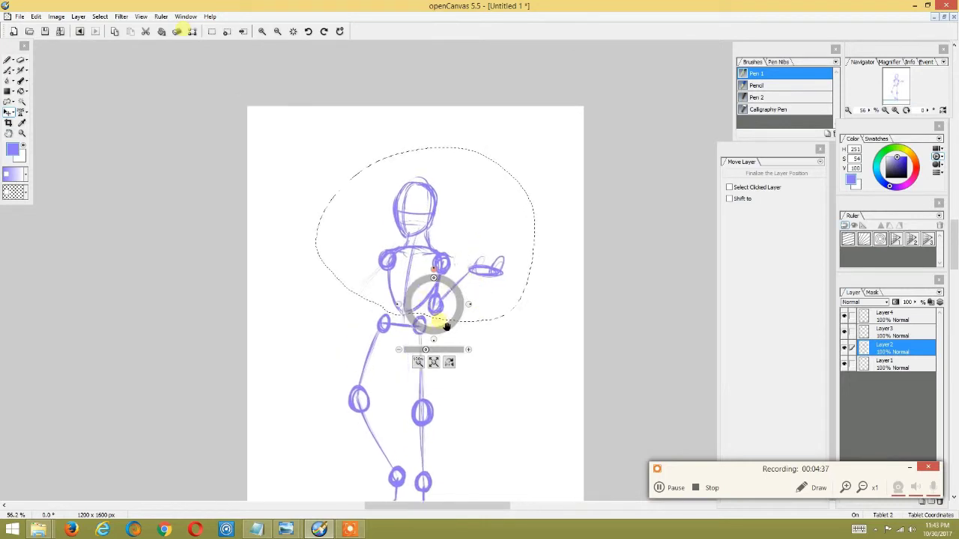
{"action": "left_click", "coordinate": [7, 59]}
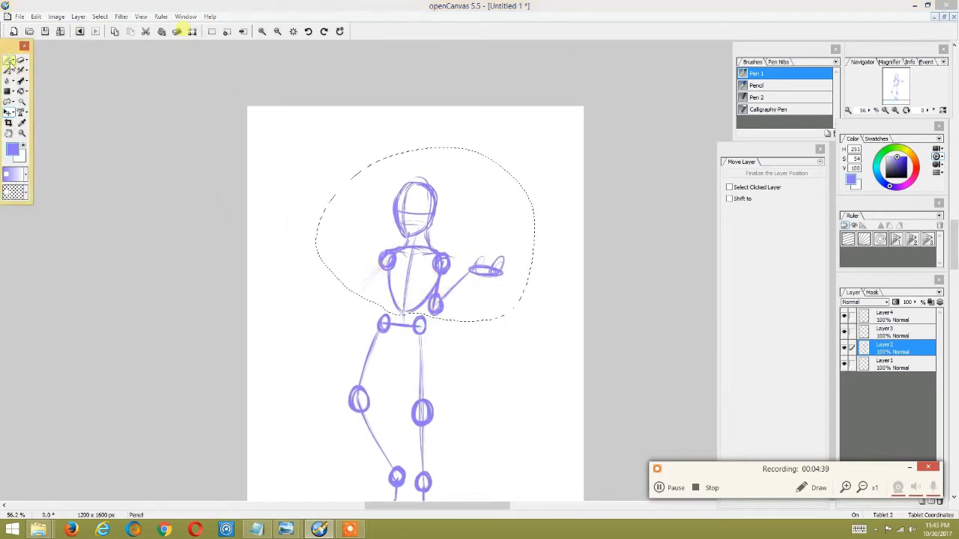
{"action": "left_click", "coordinate": [100, 16]}
{"action": "left_click", "coordinate": [111, 39]}
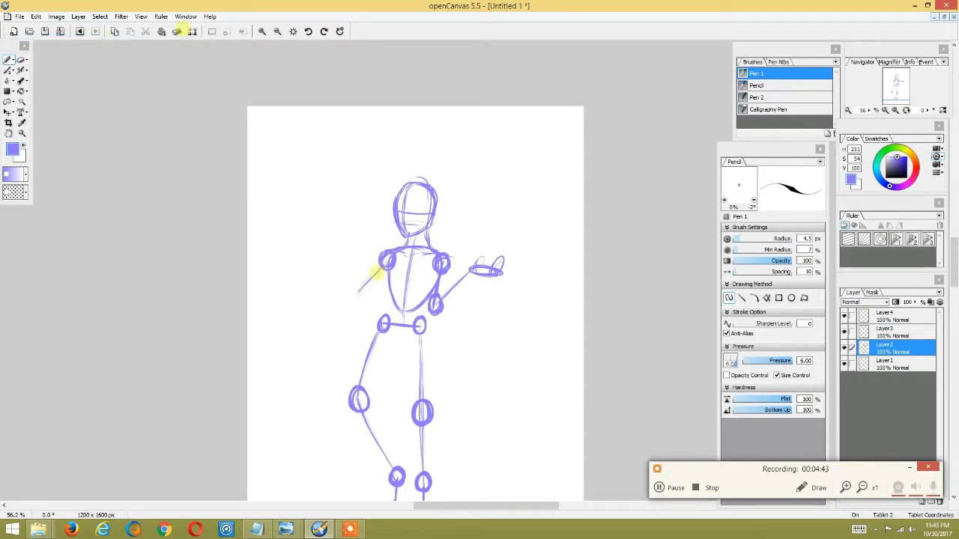
Undo to compare, redo the smaller upper body, and deselect it again
{"action": "key", "text": "ctrl+z"}
{"action": "key", "text": "ctrl+z"}
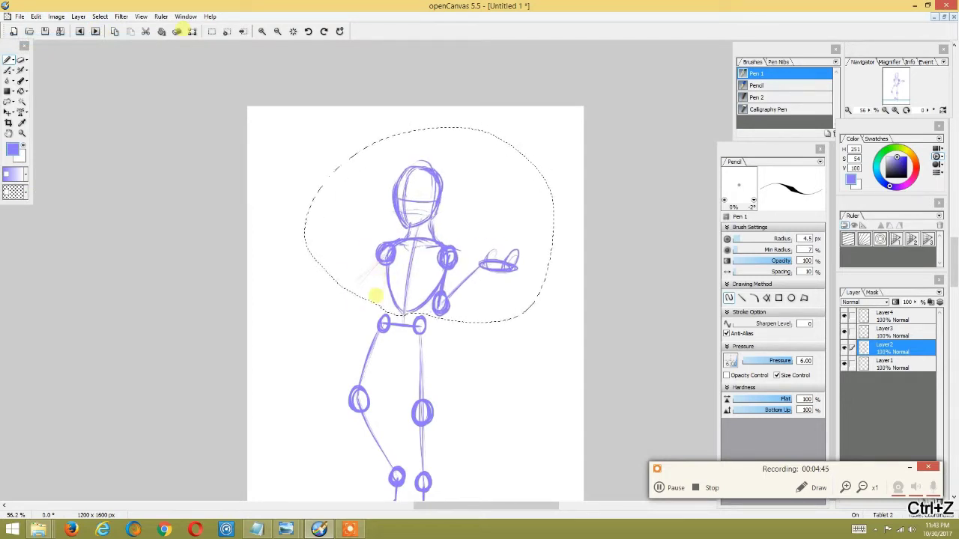
{"action": "left_click", "coordinate": [35, 15]}
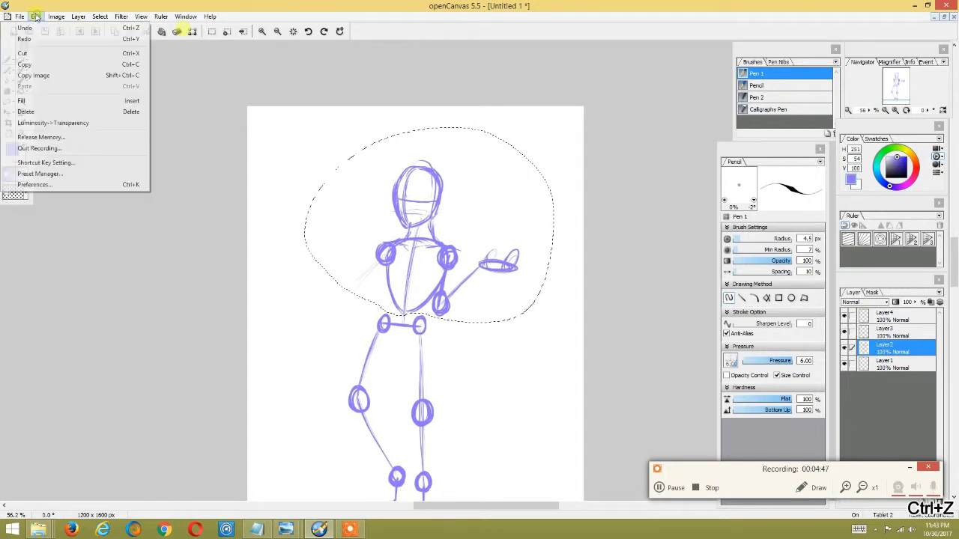
{"action": "left_click", "coordinate": [43, 39]}
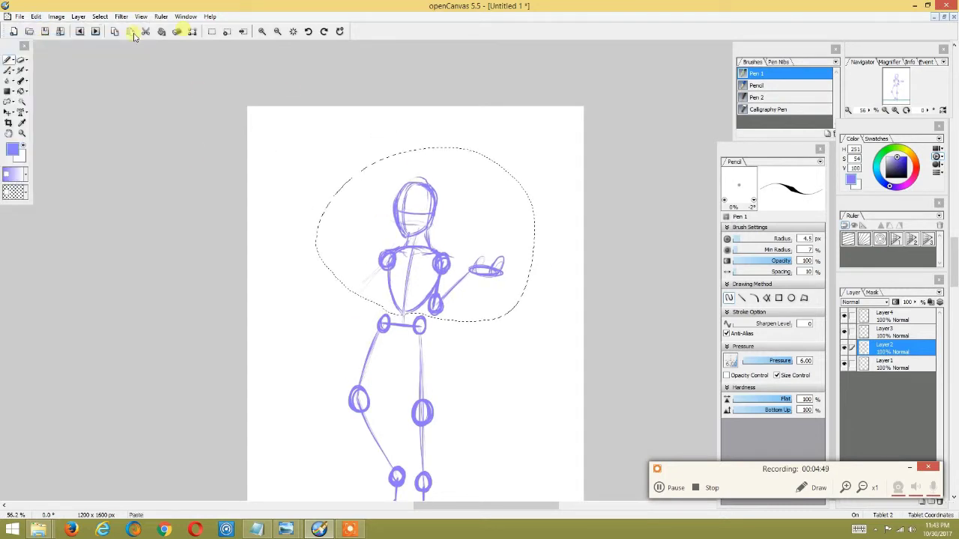
{"action": "left_click", "coordinate": [99, 16]}
{"action": "left_click", "coordinate": [96, 39]}
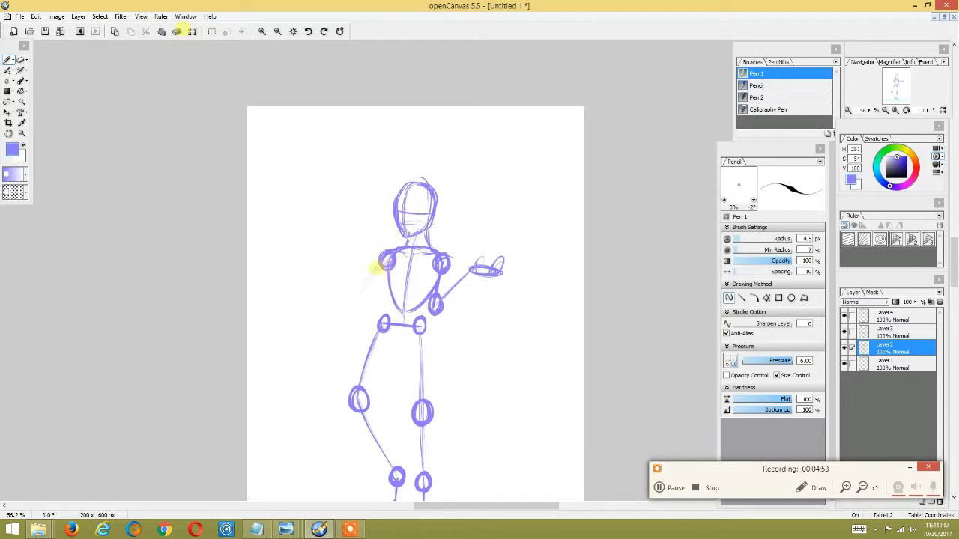
Draw the left arm, undo the unwanted strokes, and redraw an oval hand at its end
{"action": "mouse_move", "coordinate": [385, 262]}
{"action": "left_mouse_down"}
{"action": "mouse_move", "coordinate": [337, 289]}
{"action": "mouse_move", "coordinate": [382, 235]}
{"action": "left_mouse_up"}
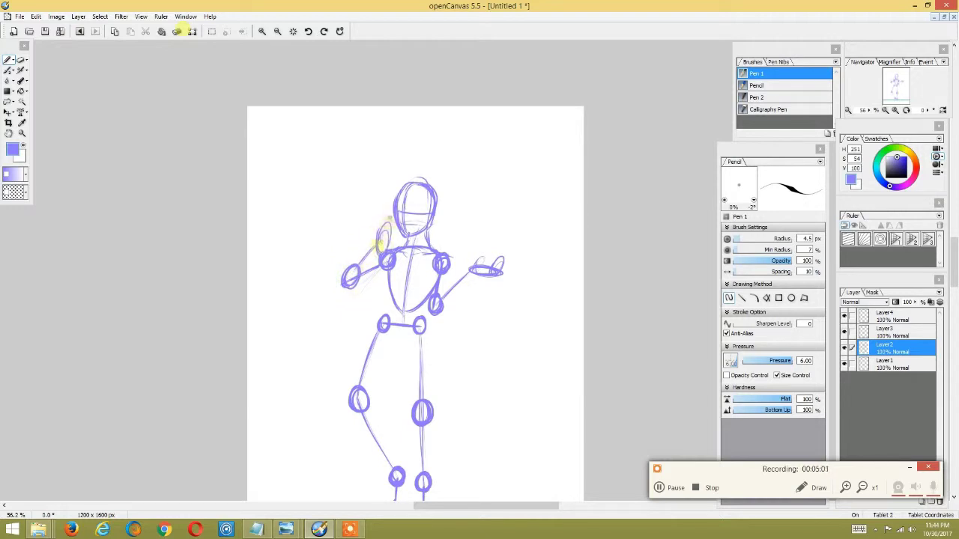
{"action": "key", "text": "ctrl+z"}
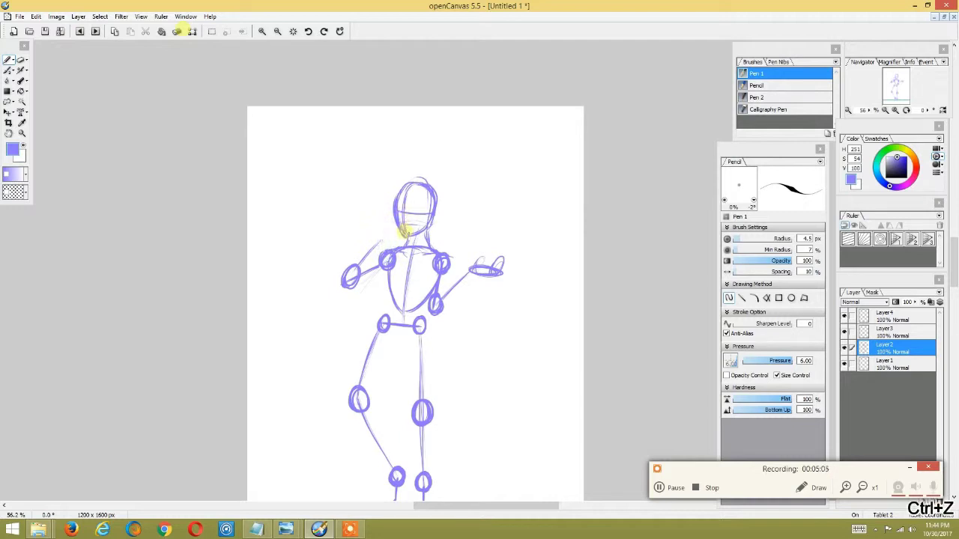
{"action": "key", "text": "ctrl+z"}
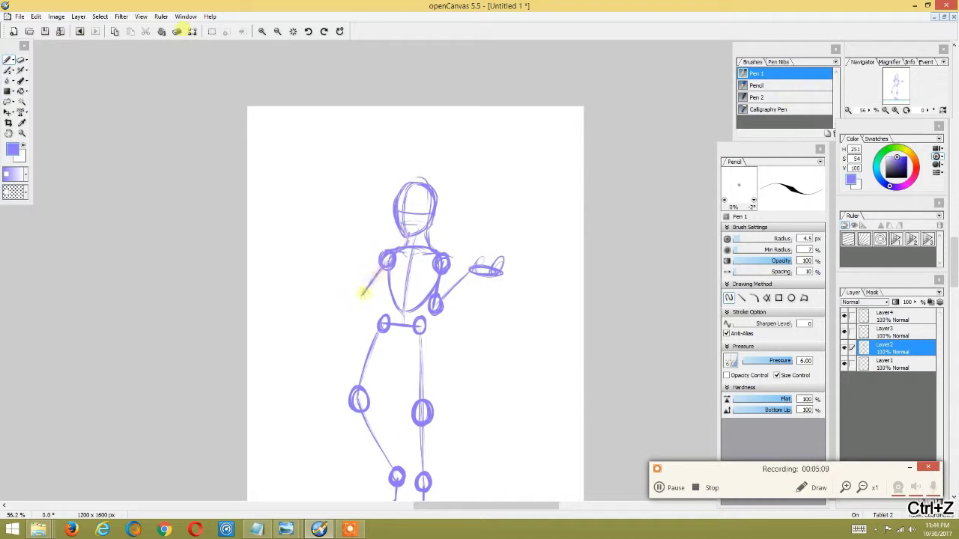
{"action": "mouse_move", "coordinate": [357, 291]}
{"action": "left_mouse_down"}
{"action": "mouse_move", "coordinate": [354, 308]}
{"action": "mouse_move", "coordinate": [363, 292]}
{"action": "left_mouse_up"}
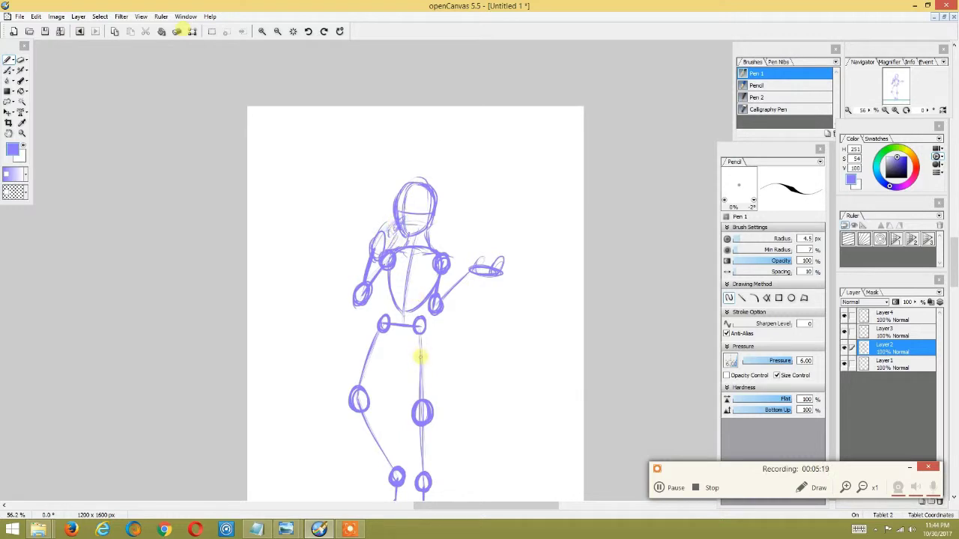
{"action": "mouse_move", "coordinate": [450, 306]}
{"action": "left_mouse_down"}
{"action": "mouse_move", "coordinate": [408, 319]}
{"action": "mouse_move", "coordinate": [418, 342]}
{"action": "mouse_move", "coordinate": [434, 306]}
{"action": "mouse_move", "coordinate": [427, 309]}
{"action": "left_mouse_up"}
{"action": "scroll", "coordinate": [442, 263], "scroll_direction": "down", "scroll_amount": 2}
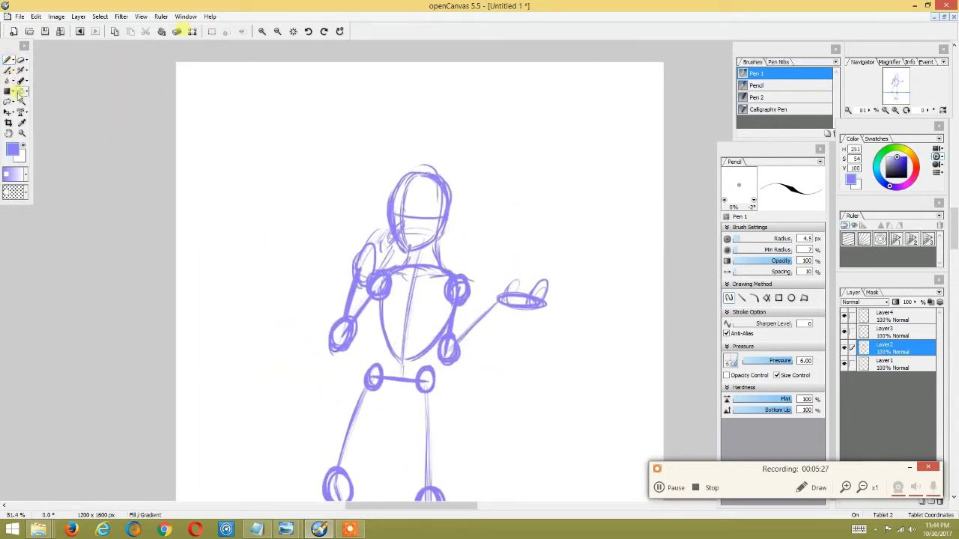
Lasso-select the head and shrink it with Free Transform
{"action": "left_click", "coordinate": [8, 103]}
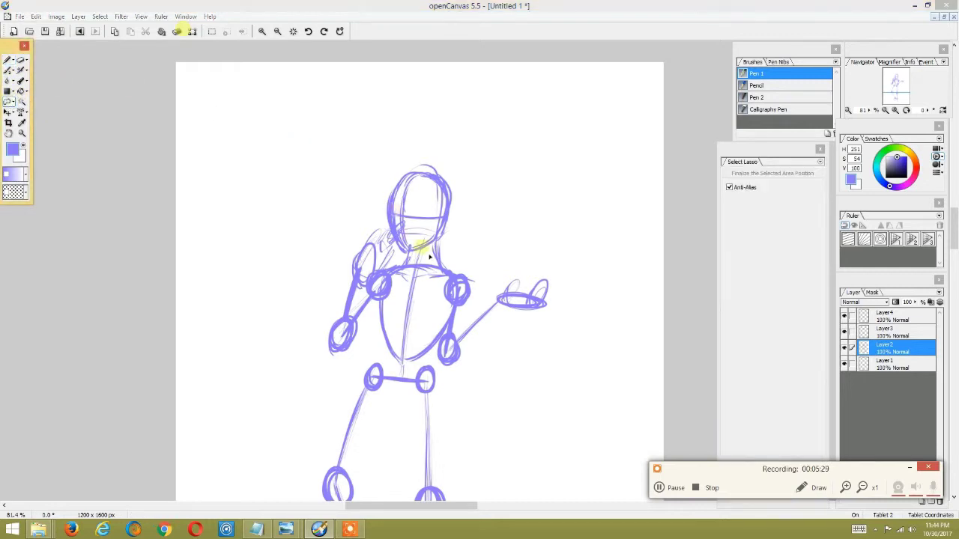
{"action": "mouse_move", "coordinate": [418, 249]}
{"action": "left_mouse_down"}
{"action": "mouse_move", "coordinate": [385, 242]}
{"action": "mouse_move", "coordinate": [445, 156]}
{"action": "mouse_move", "coordinate": [448, 250]}
{"action": "mouse_move", "coordinate": [421, 193]}
{"action": "mouse_move", "coordinate": [414, 259]}
{"action": "left_mouse_up"}
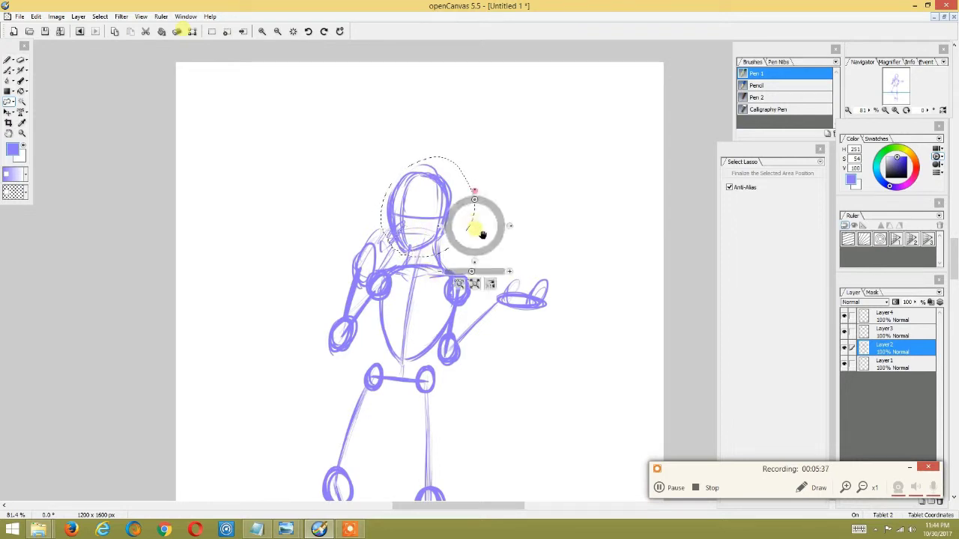
{"action": "left_click_drag", "start_coordinate": [475, 225], "coordinate": [440, 220]}
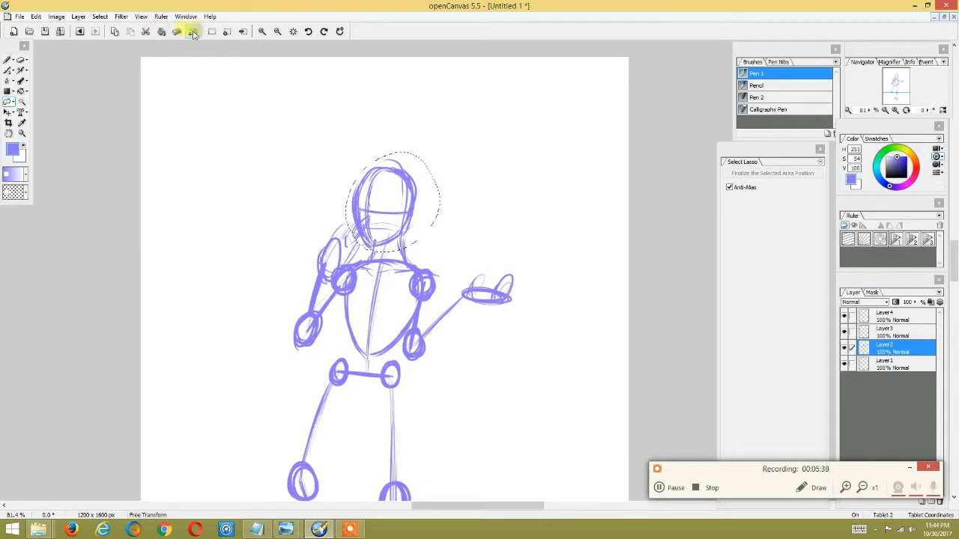
{"action": "left_click", "coordinate": [191, 31]}
{"action": "left_click_drag", "start_coordinate": [442, 154], "coordinate": [429, 177]}
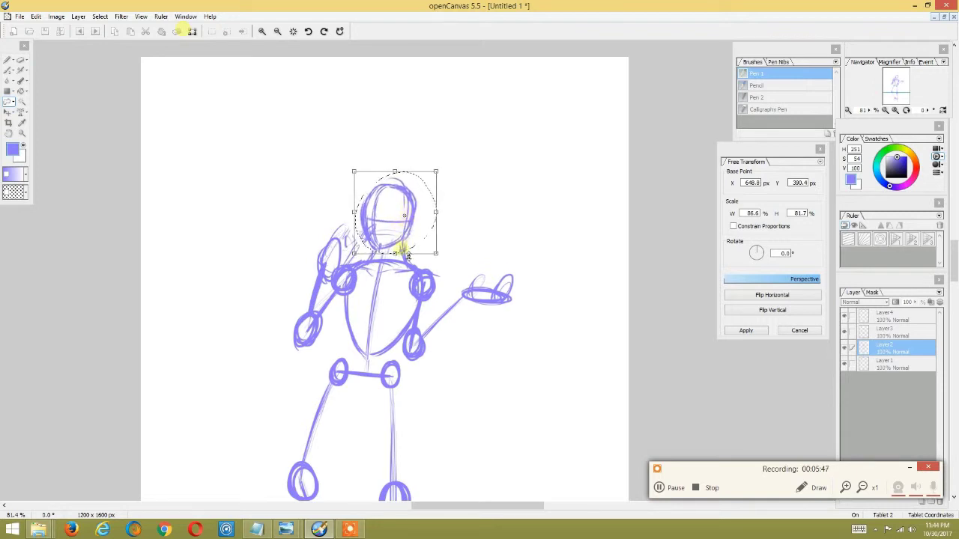
Adjust the head to about 86.6% by 84.6% and commit the resize
{"action": "left_click", "coordinate": [100, 16]}
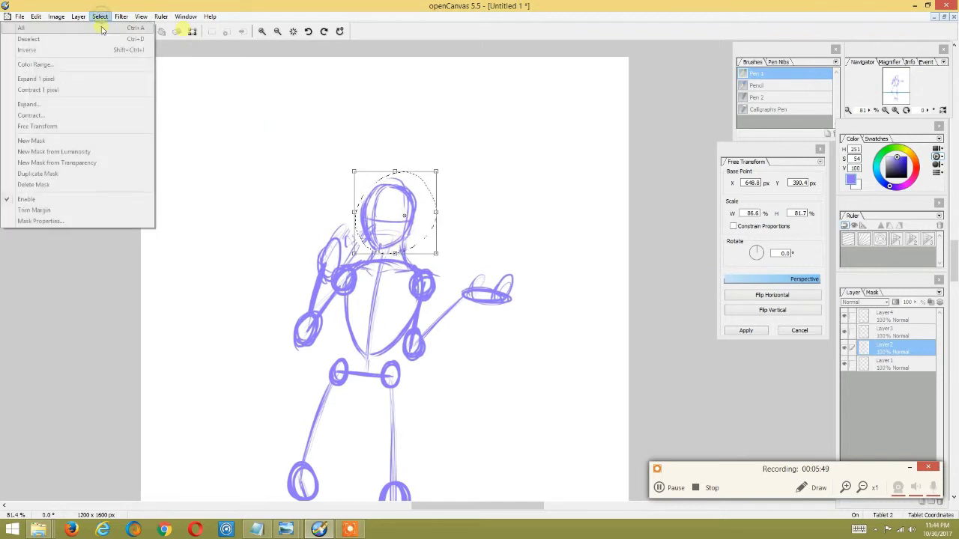
{"action": "left_click", "coordinate": [413, 118]}
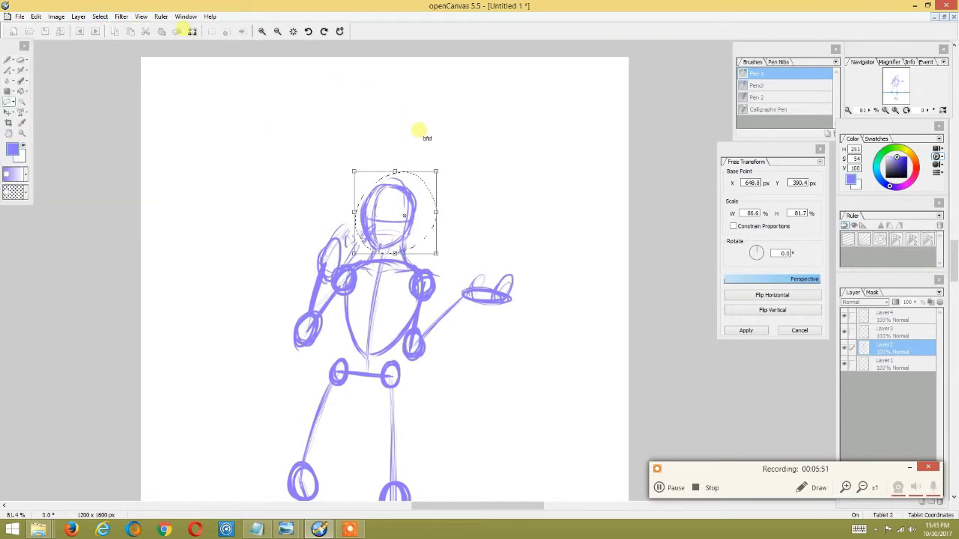
{"action": "mouse_move", "coordinate": [487, 274]}
{"action": "left_mouse_down"}
{"action": "mouse_move", "coordinate": [496, 281]}
{"action": "mouse_move", "coordinate": [465, 315]}
{"action": "left_mouse_up"}
{"action": "left_click", "coordinate": [463, 319]}
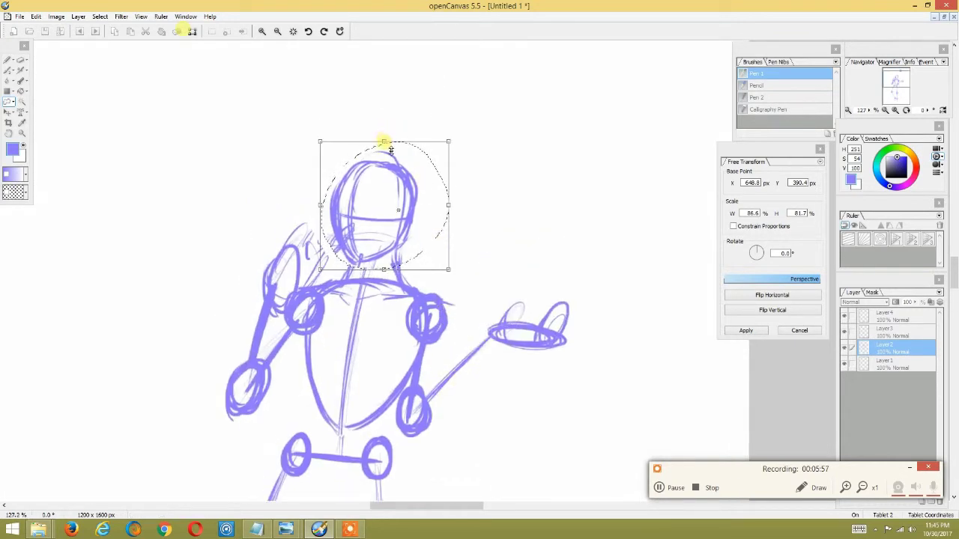
{"action": "left_click_drag", "start_coordinate": [380, 142], "coordinate": [383, 140]}
{"action": "key", "text": "Return"}
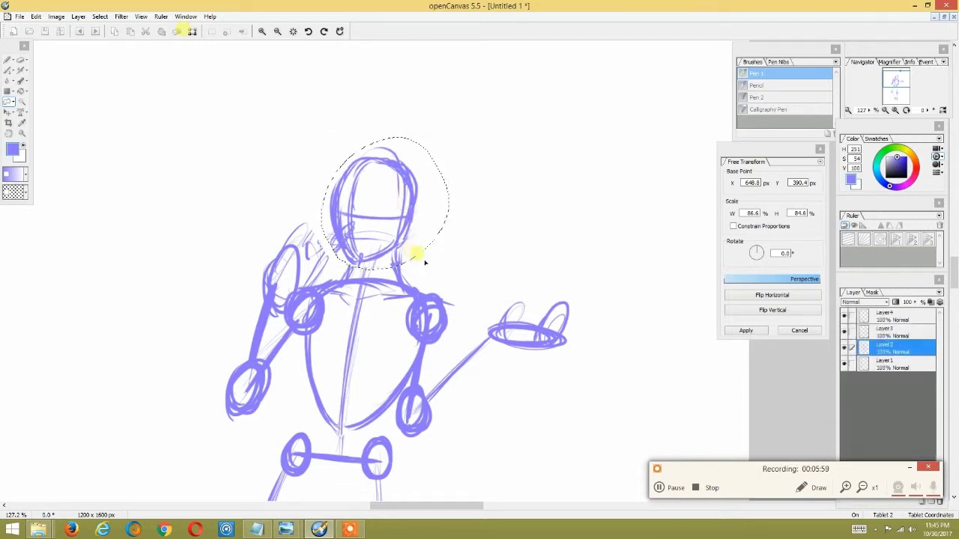
{"action": "left_click", "coordinate": [432, 315]}
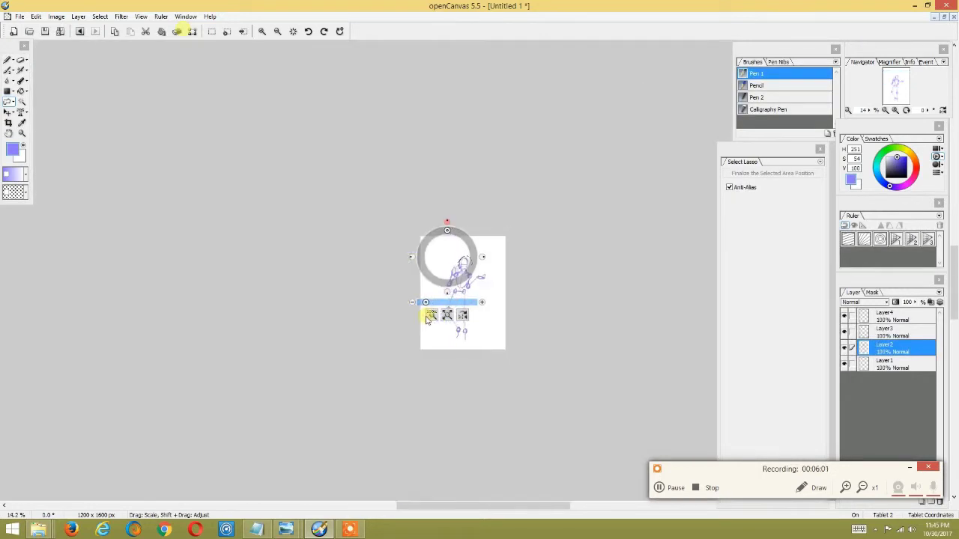
{"action": "left_click", "coordinate": [434, 317]}
{"action": "left_click_drag", "start_coordinate": [440, 304], "coordinate": [465, 303]}
Clear the head selection and erase stray lines below the head with a larger eraser
{"action": "left_click", "coordinate": [99, 16]}
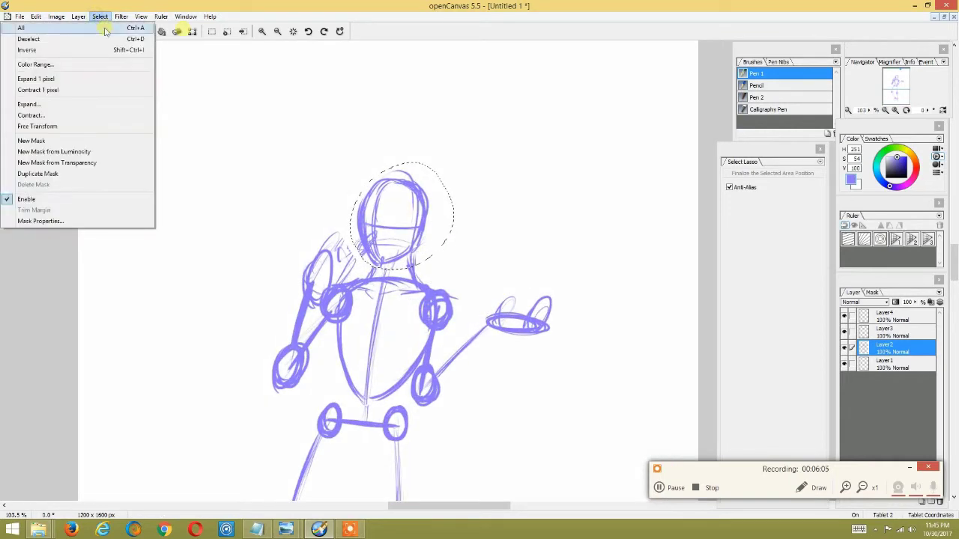
{"action": "left_click", "coordinate": [95, 38]}
{"action": "left_click", "coordinate": [22, 59]}
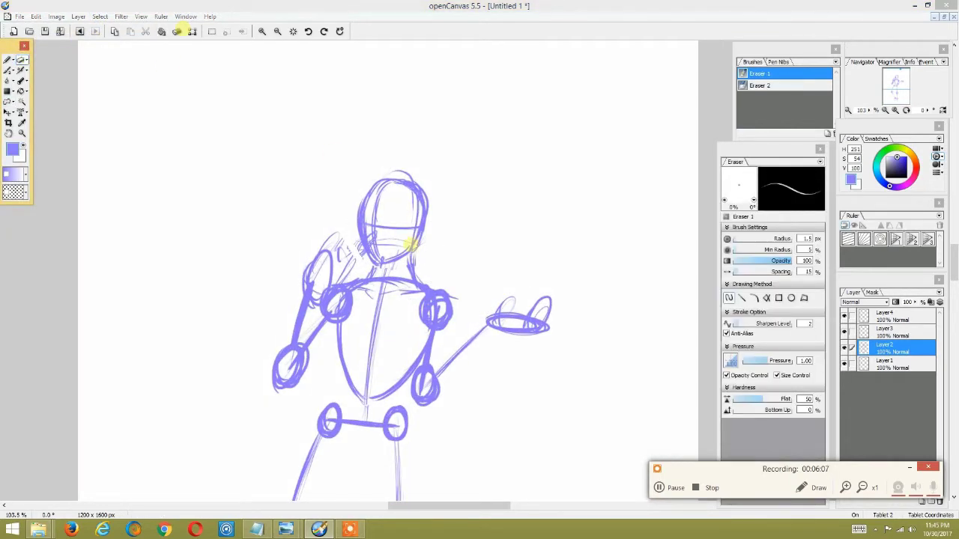
{"action": "key", "text": "bracketright"}
{"action": "key", "text": "bracketright"}
{"action": "key", "text": "bracketright"}
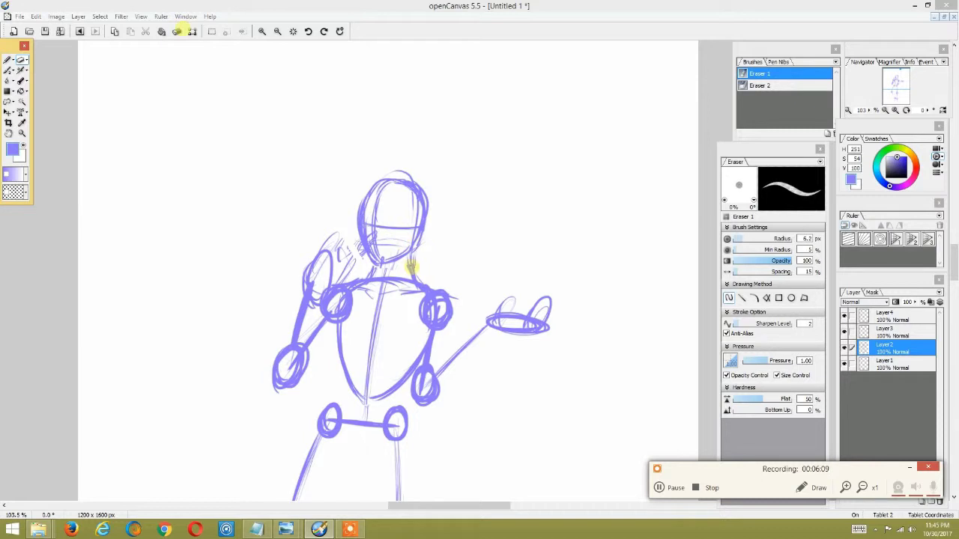
{"action": "left_click", "coordinate": [415, 266]}
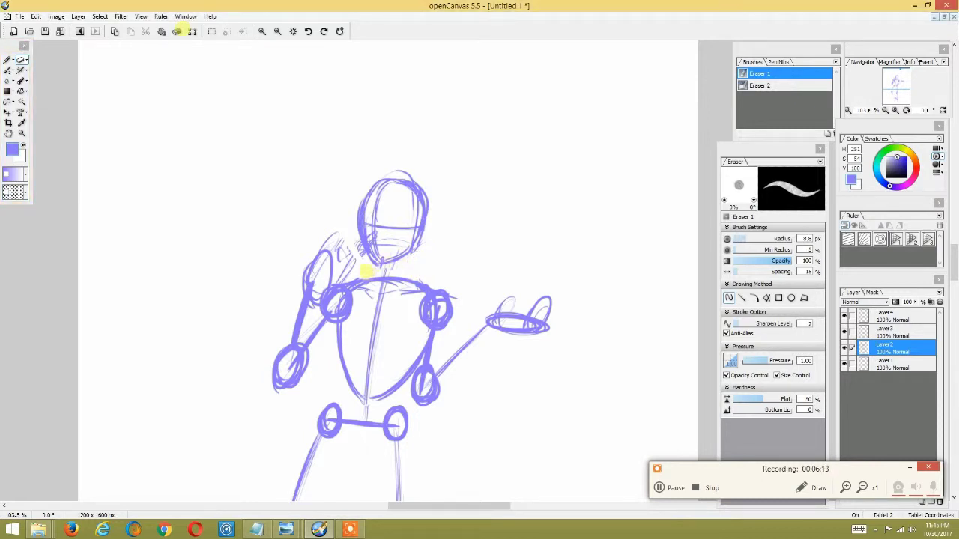
With Pen 1, draw fresh neck strokes from the smaller head down to the shoulders
{"action": "left_click", "coordinate": [10, 60]}
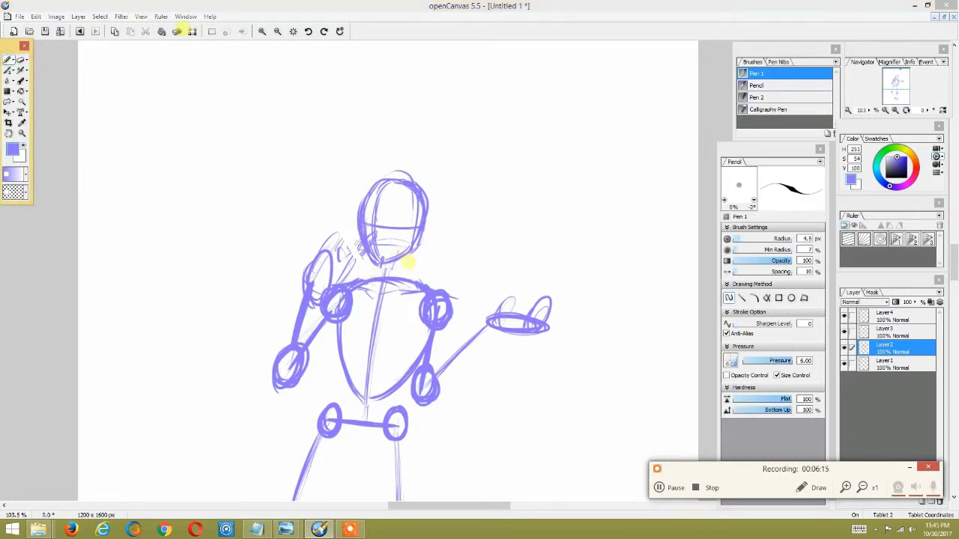
{"action": "left_click", "coordinate": [416, 281]}
{"action": "mouse_move", "coordinate": [411, 255]}
{"action": "left_mouse_down"}
{"action": "mouse_move", "coordinate": [417, 279]}
{"action": "mouse_move", "coordinate": [381, 269]}
{"action": "mouse_move", "coordinate": [379, 280]}
{"action": "left_mouse_up"}
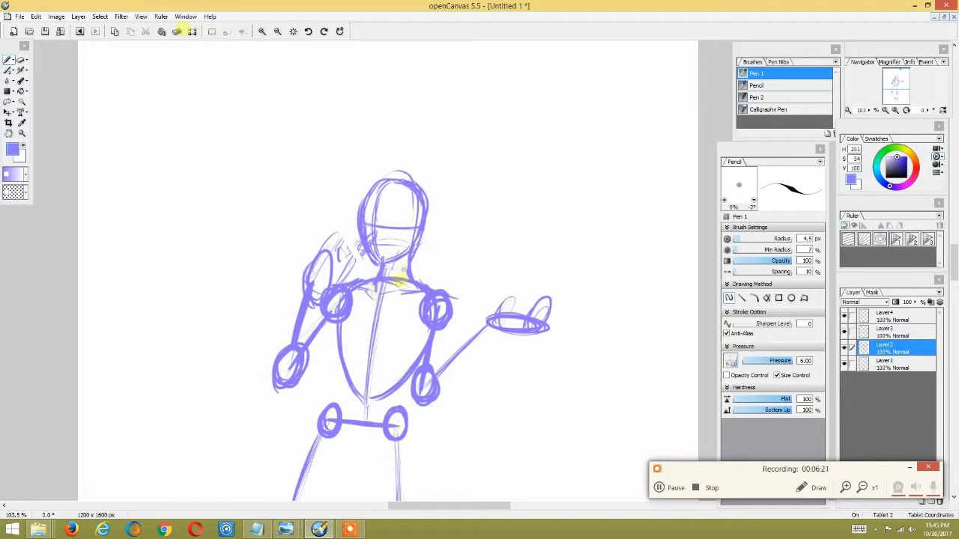
Zoom out with the view controls to review the whole skeleton, then zoom back in
{"action": "right_click", "coordinate": [405, 256]}
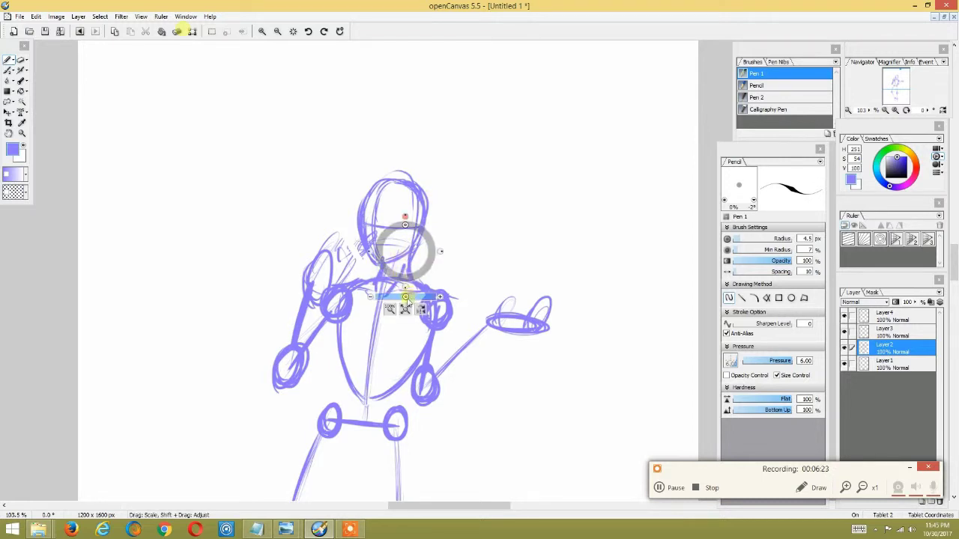
{"action": "scroll", "coordinate": [411, 297], "scroll_direction": "down", "scroll_amount": 5}
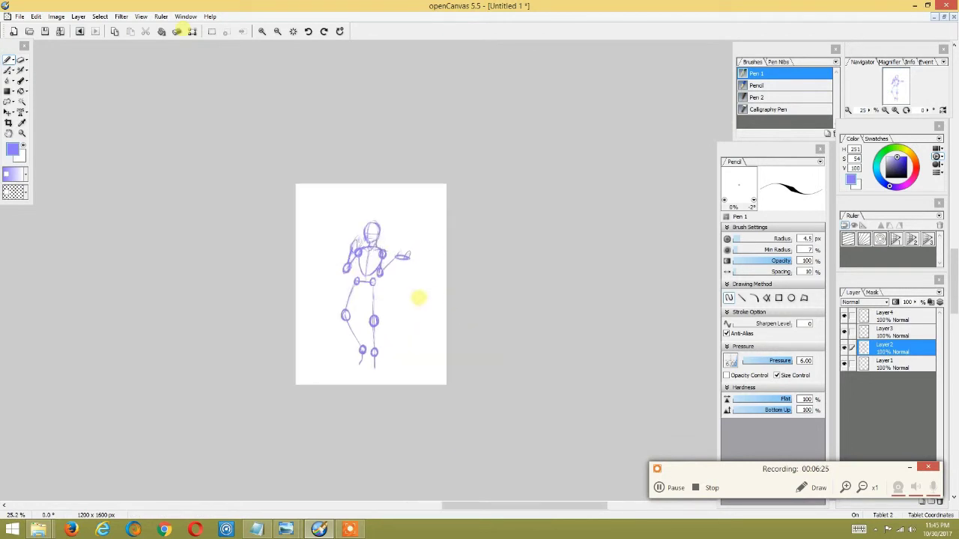
{"action": "right_click", "coordinate": [416, 299]}
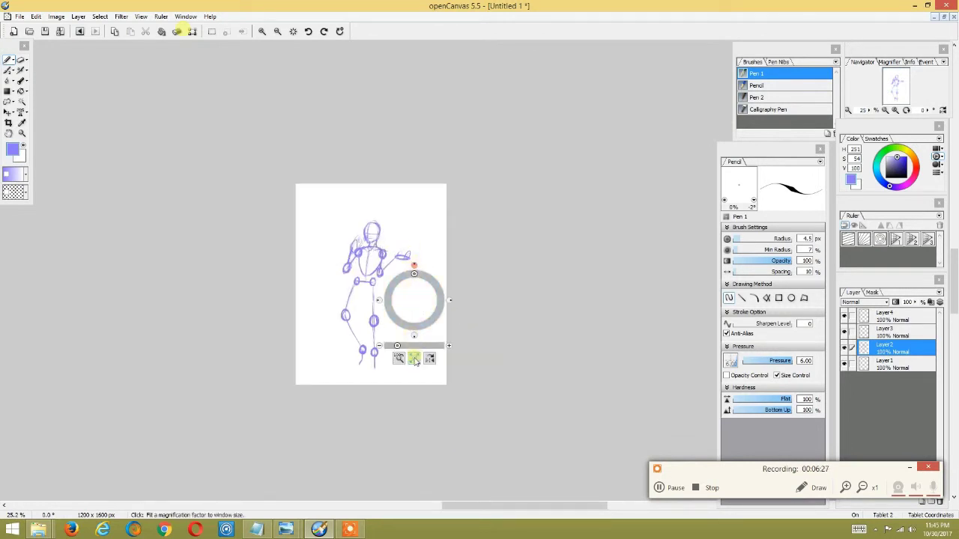
{"action": "scroll", "coordinate": [414, 328], "scroll_direction": "up", "scroll_amount": 4}
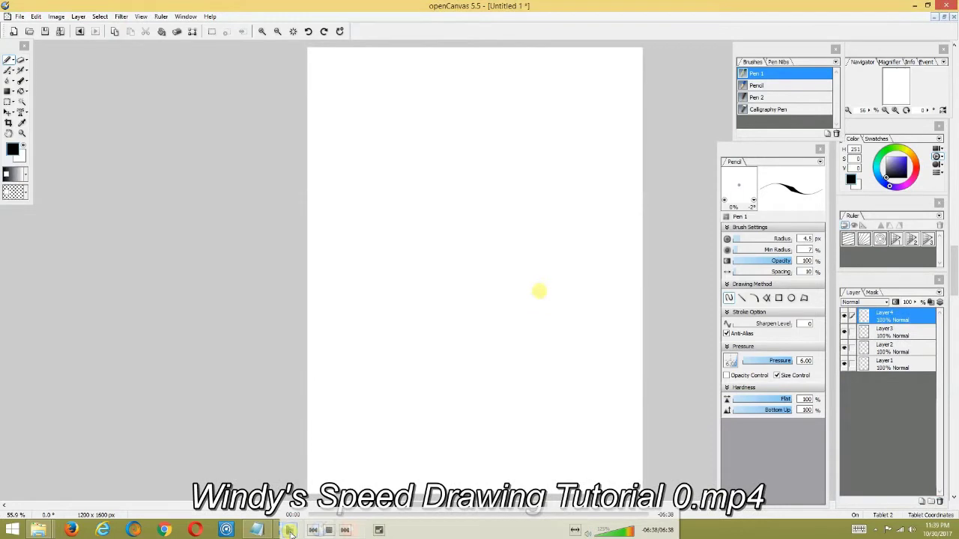
Seek the tutorial video to about 06:27 to show the finished violet skeleton sketch
{"action": "left_click", "coordinate": [648, 515]}
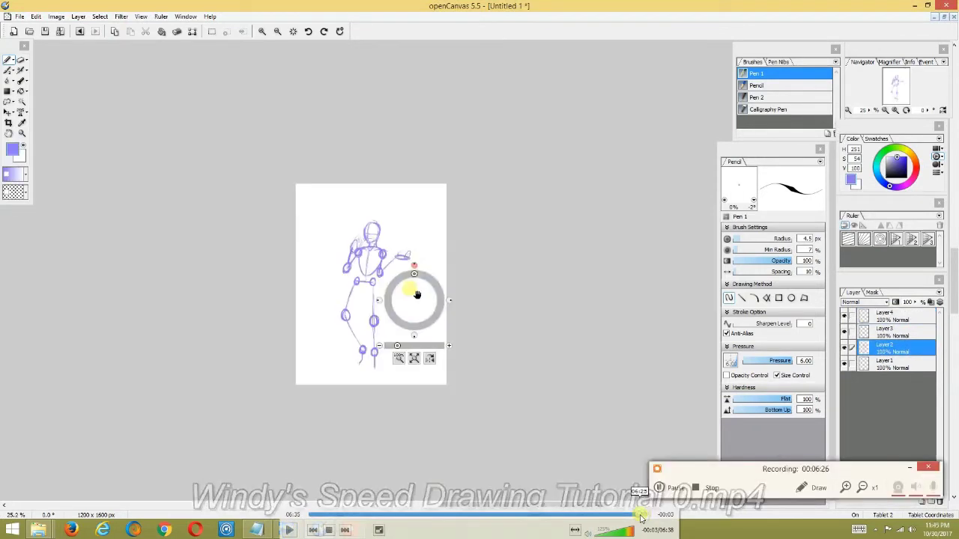
{"action": "left_click", "coordinate": [642, 515]}
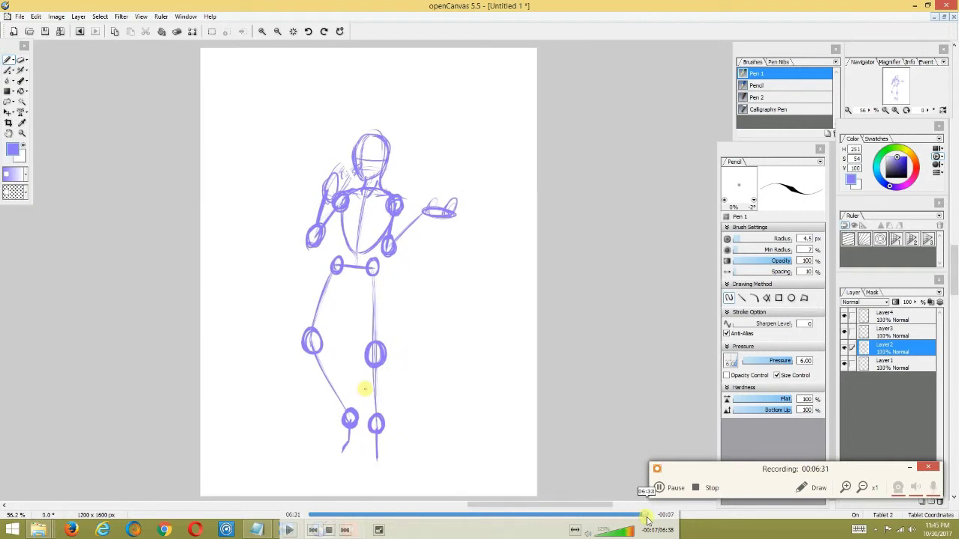